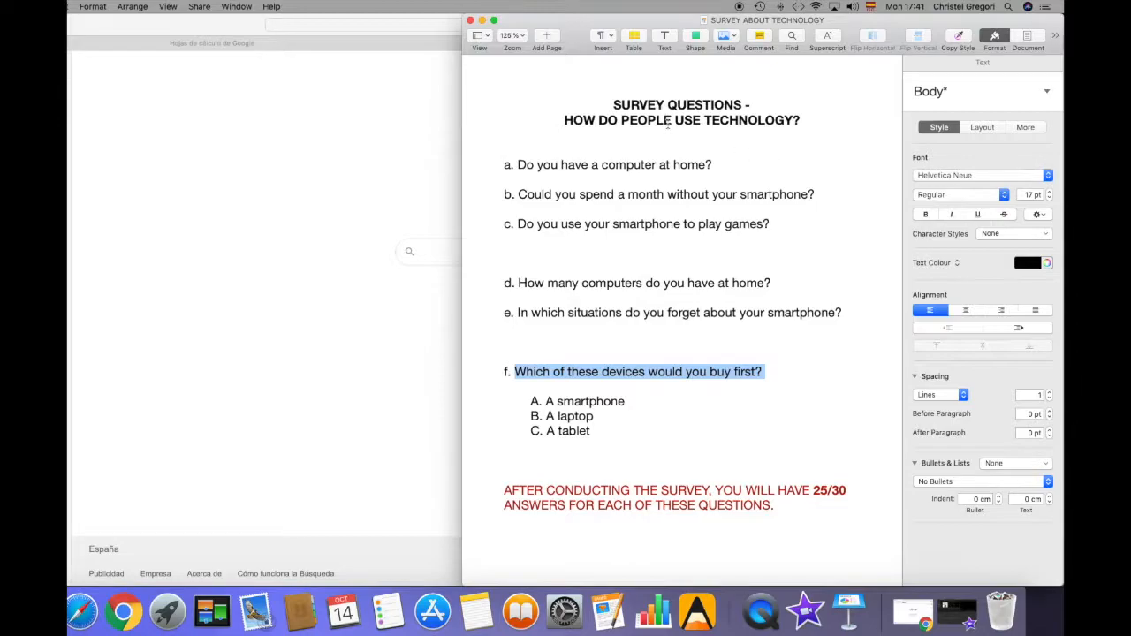
Insert the heading "Yes/ no questions" above question a, followed by a blank line
left_click(522, 144)
type("Yes/ no question")
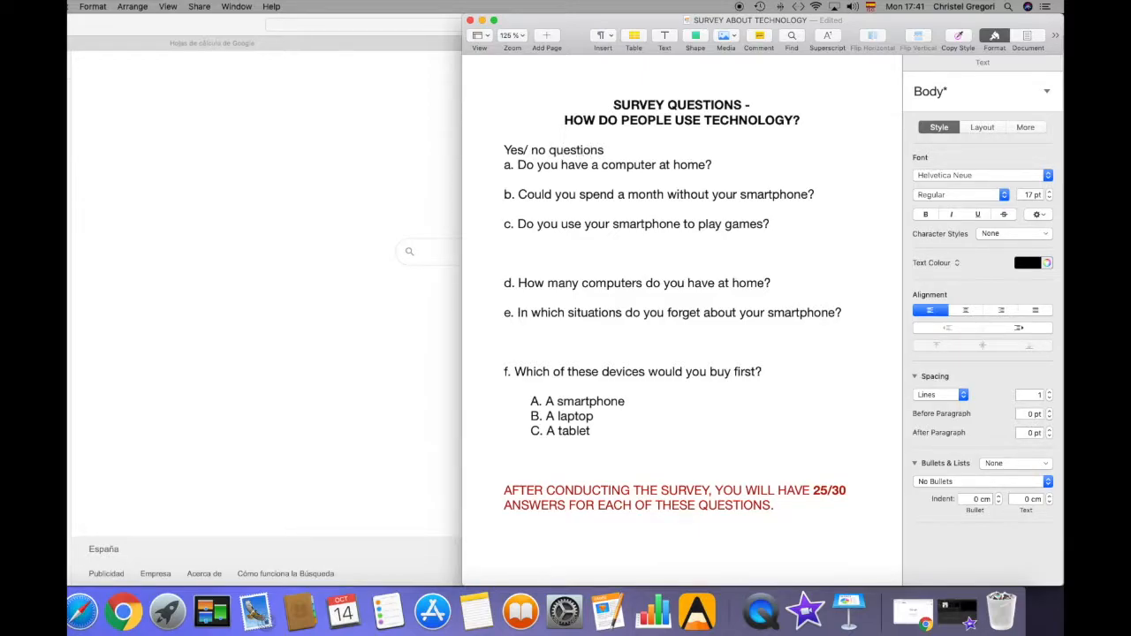
key("Return")
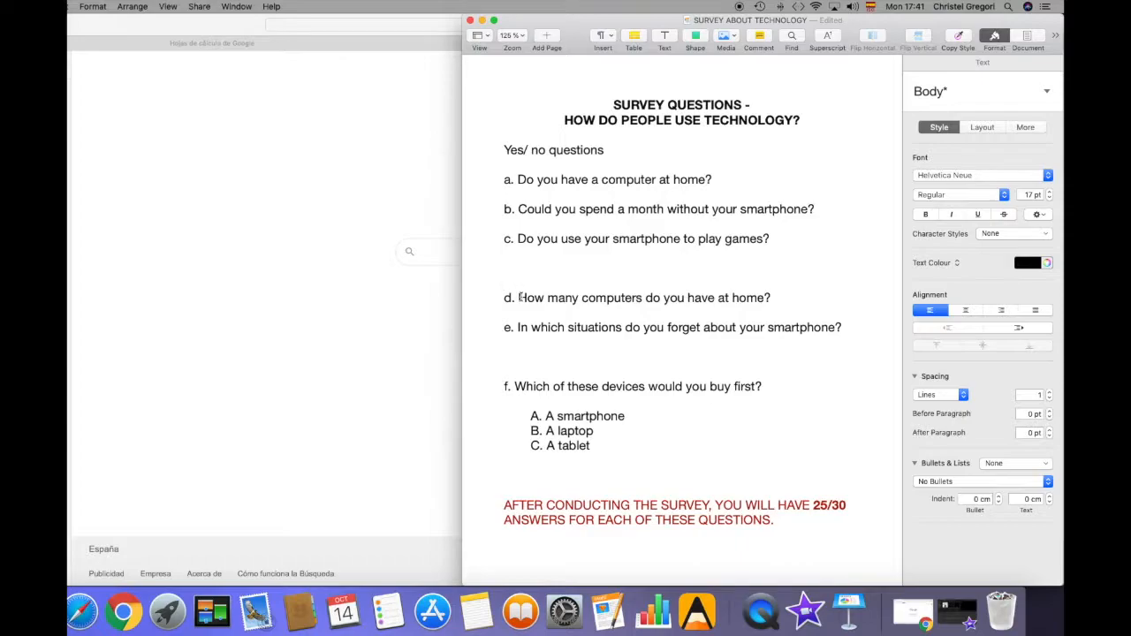
Insert the heading "Open Ended questions" above question d, followed by a blank line
type("Open Ended quest")
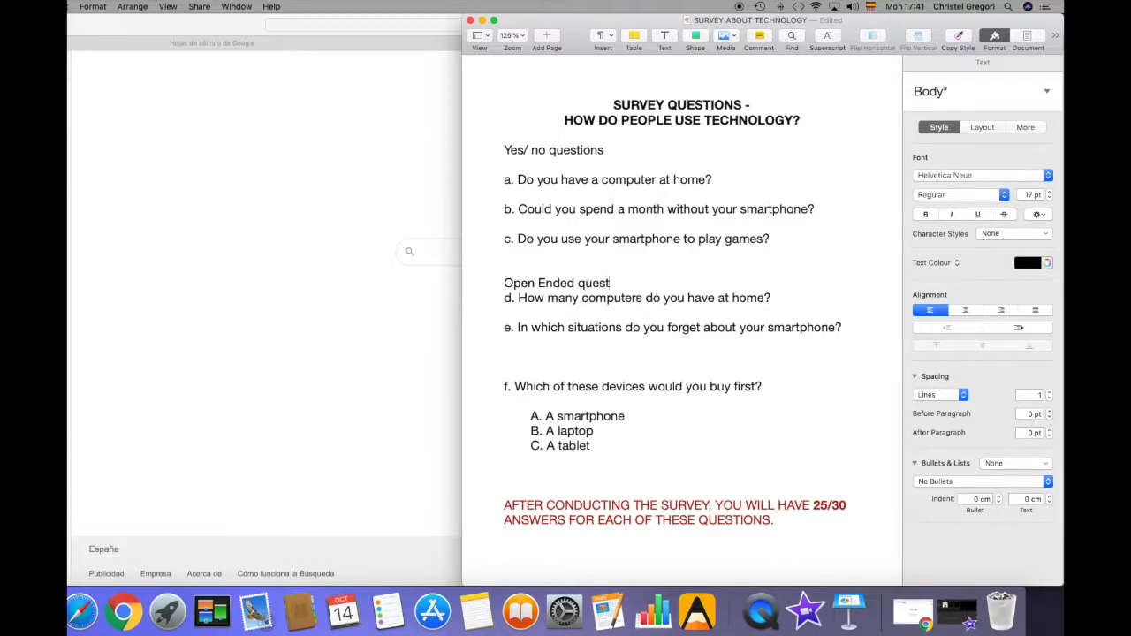
type("ions")
key("Return")
Insert the heading "Multiple choice questions" above question f, followed by a blank line
left_click(518, 381)
type("Mult")
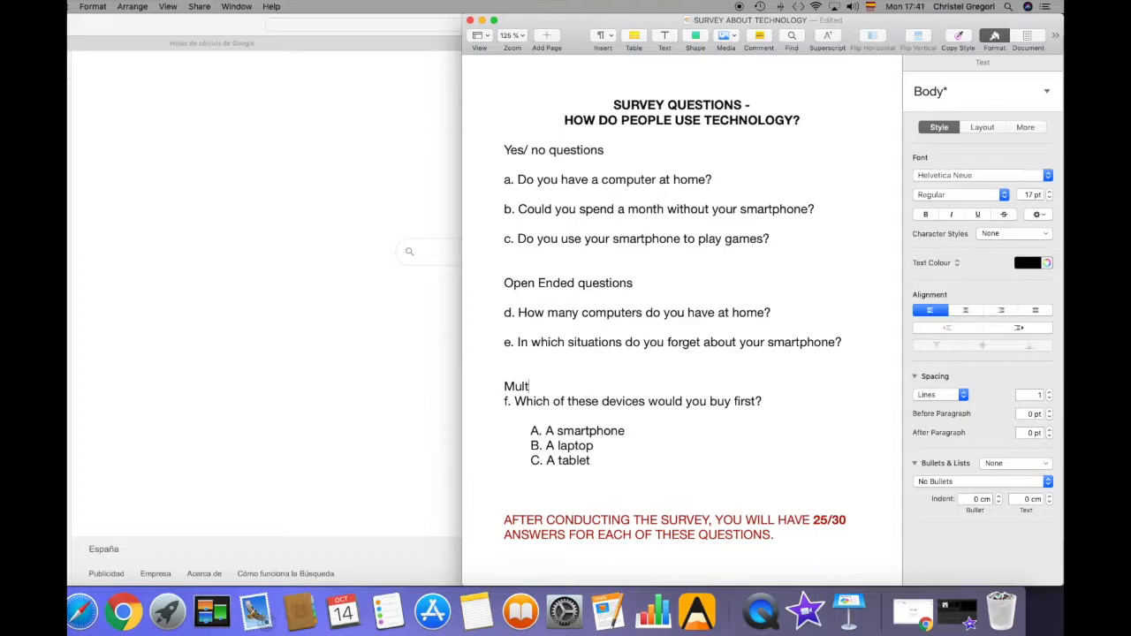
type("iple choice questions")
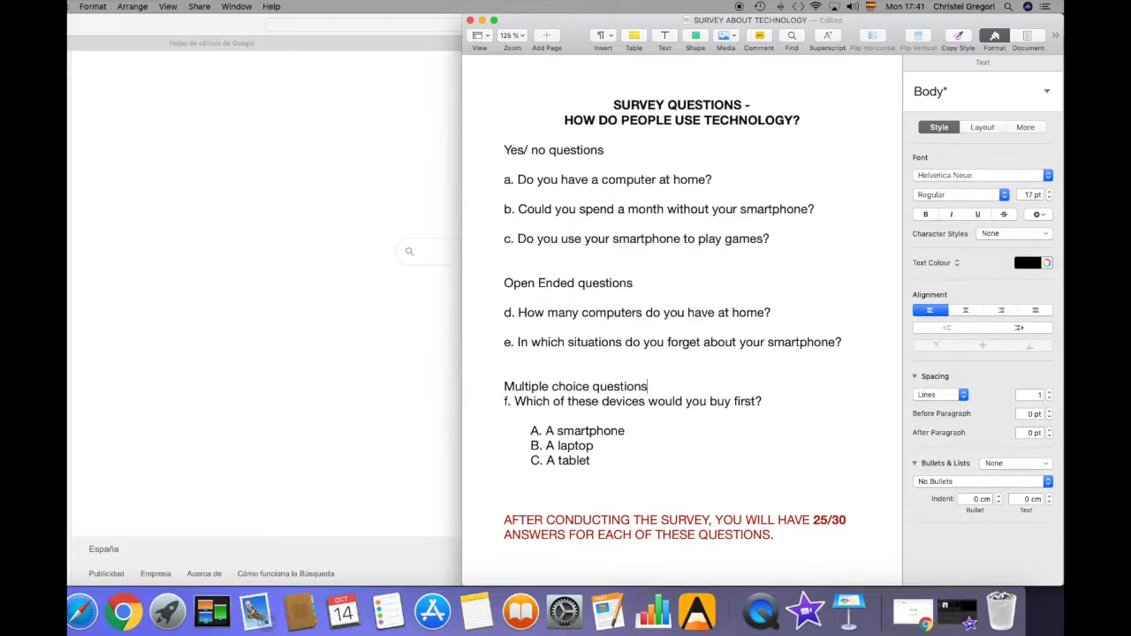
key("Return")
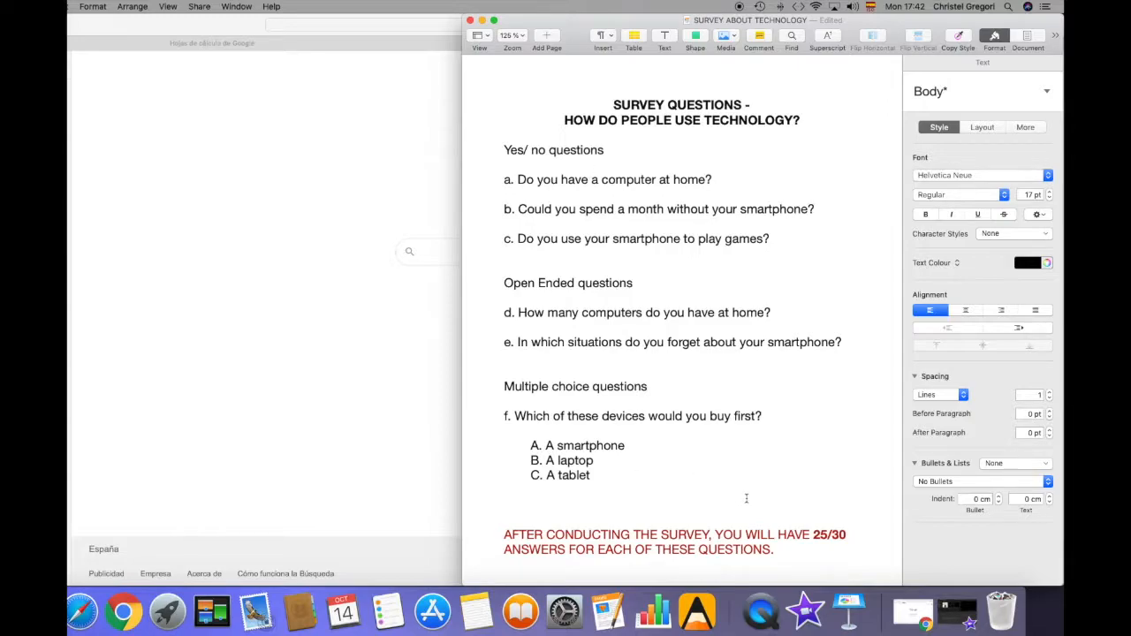
left_click_drag(814, 534, 851, 535)
key("super+b")
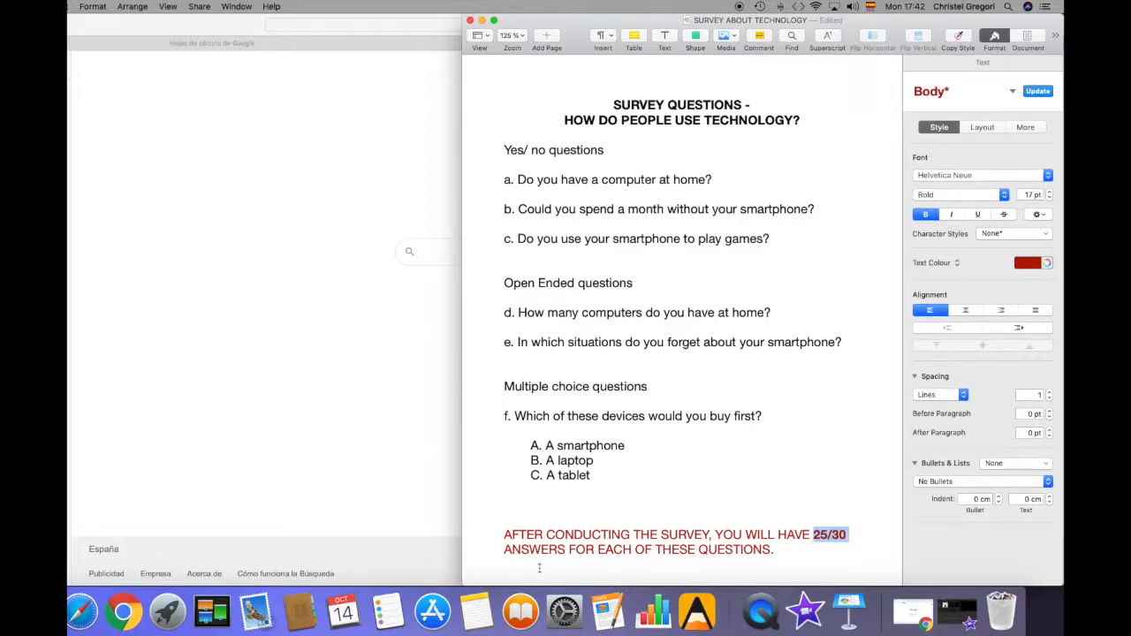
left_click(831, 390)
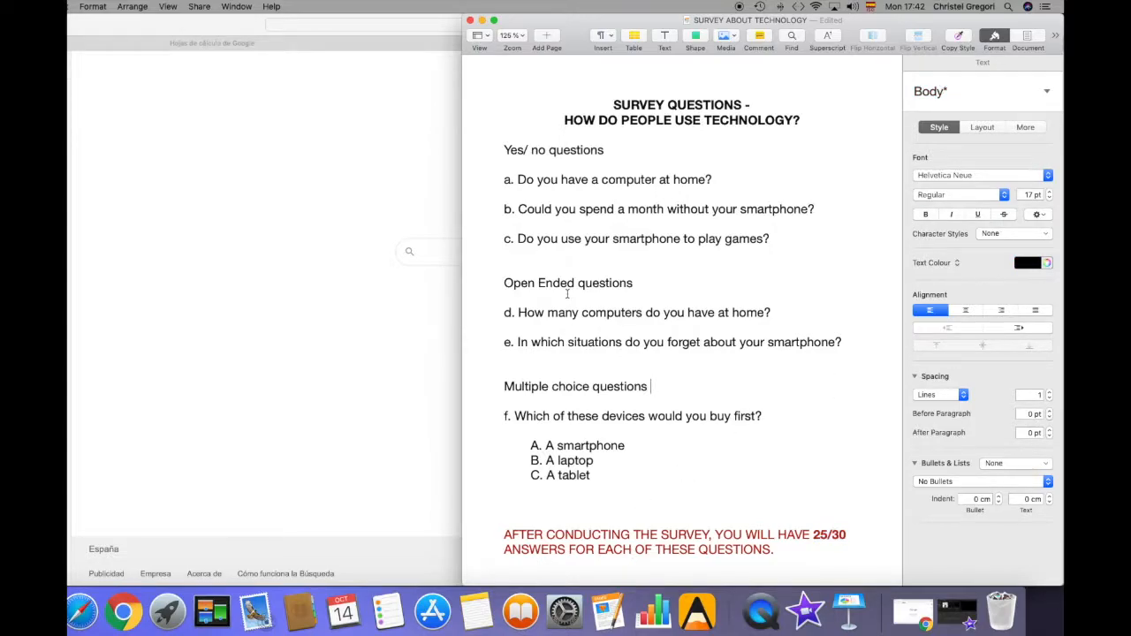
Switch to the browser and create a blank spreadsheet in Google Sheets from the Google home page
left_click(423, 84)
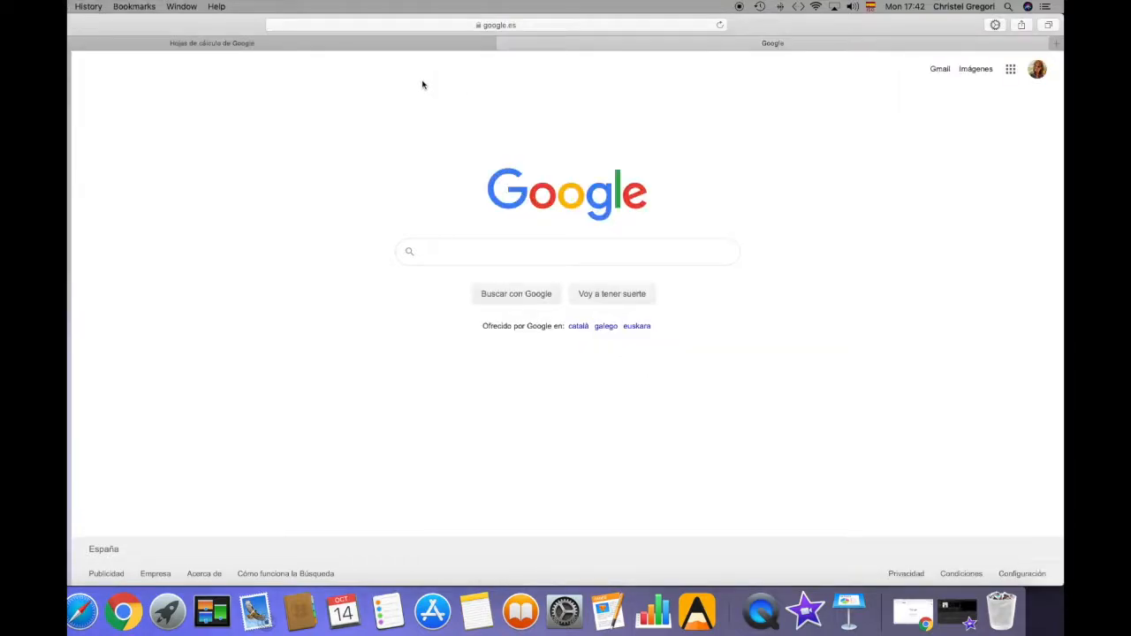
left_click(1012, 72)
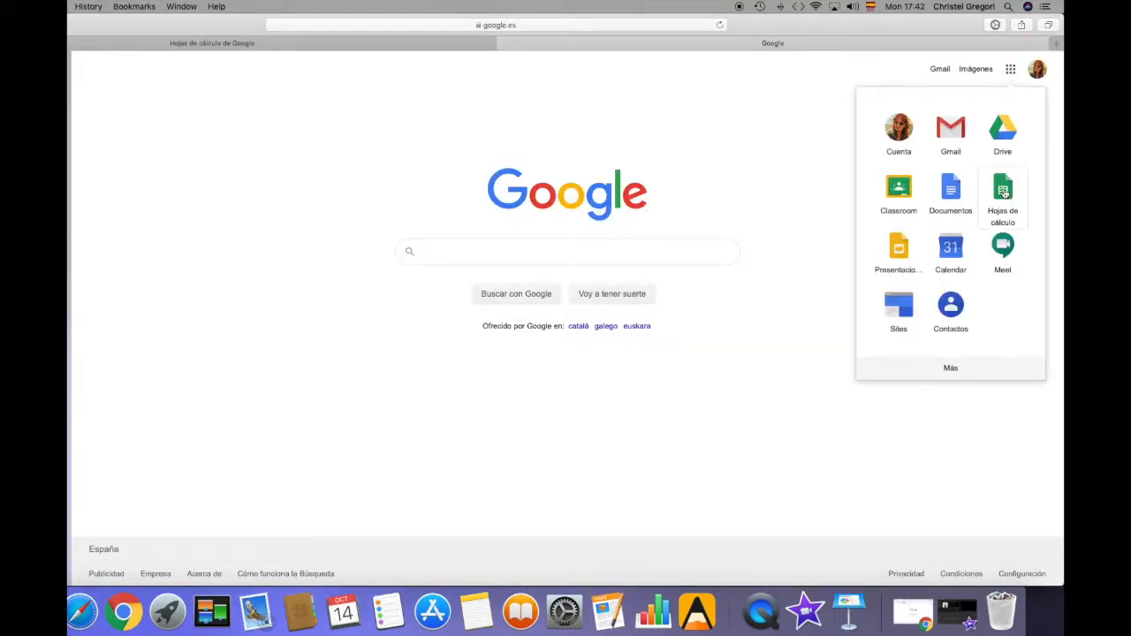
left_click(1004, 193)
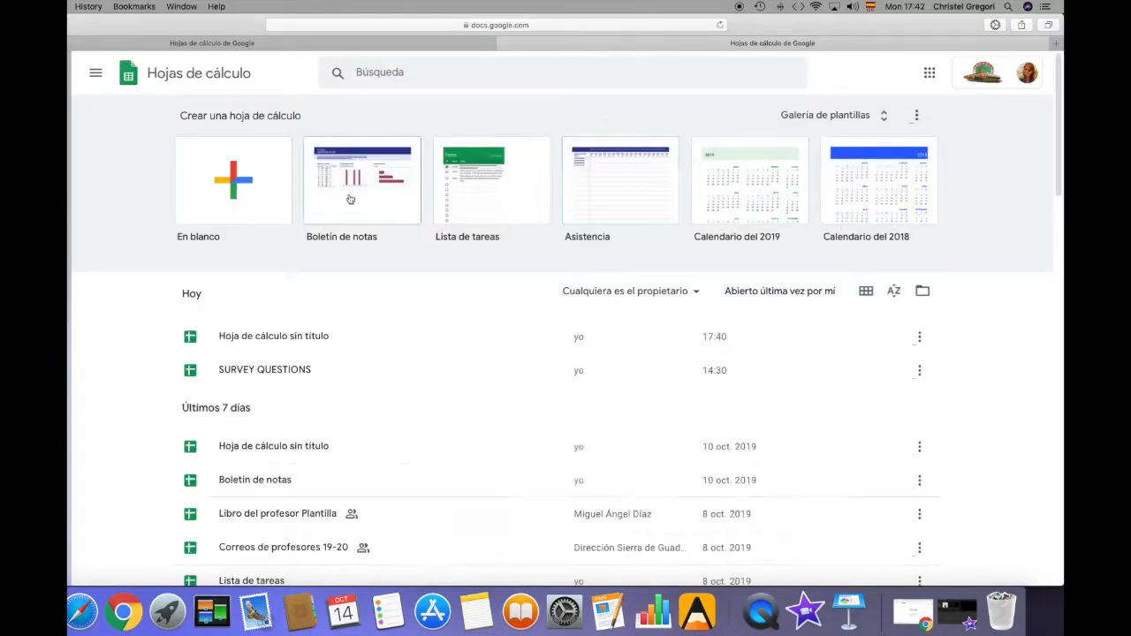
left_click(238, 182)
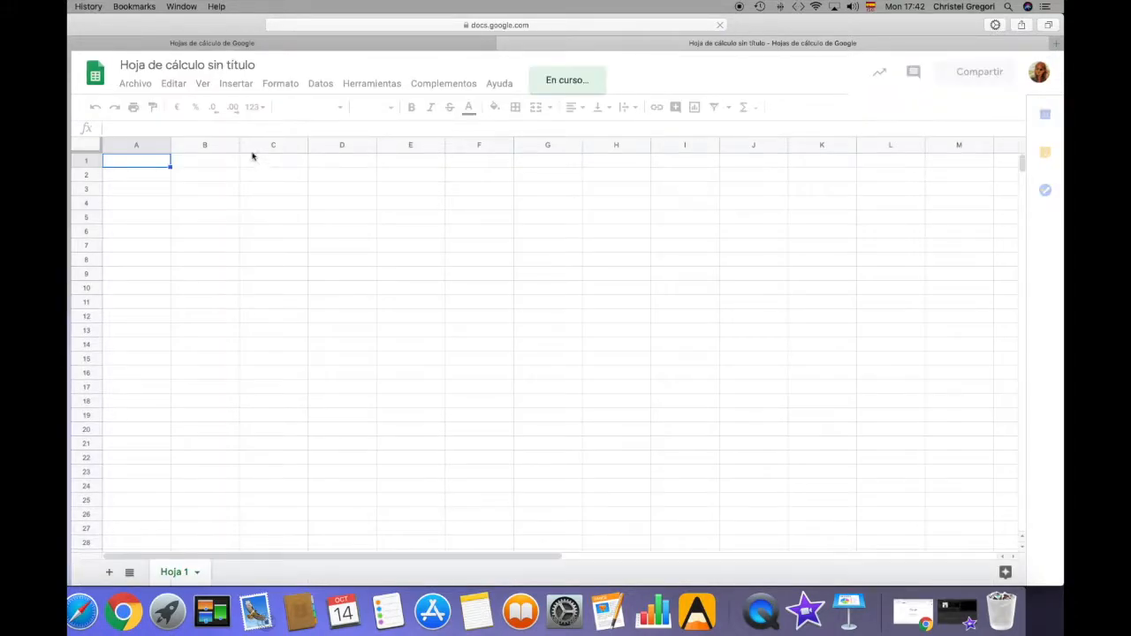
Rename the untitled spreadsheet as "Survey questions results"
left_click(206, 65)
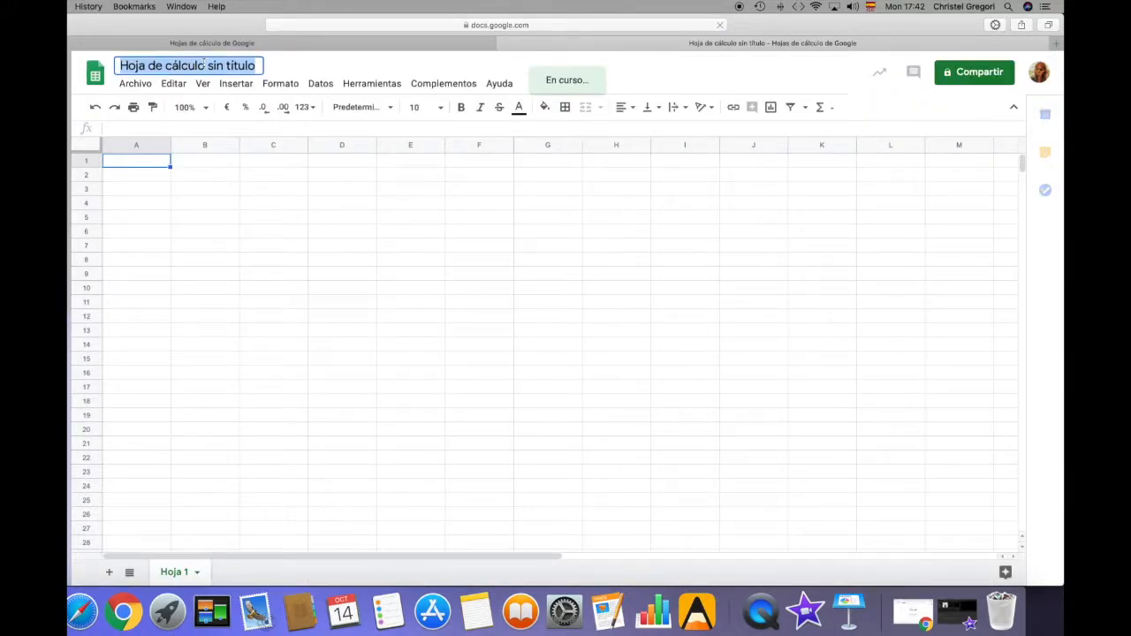
type("Su")
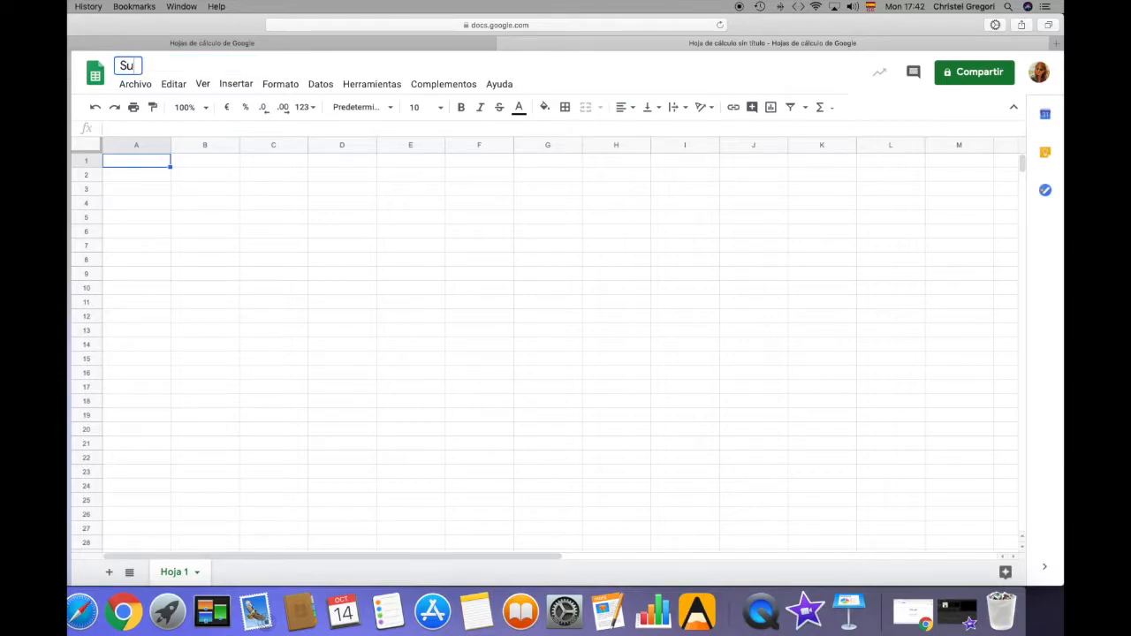
type("rvey quest")
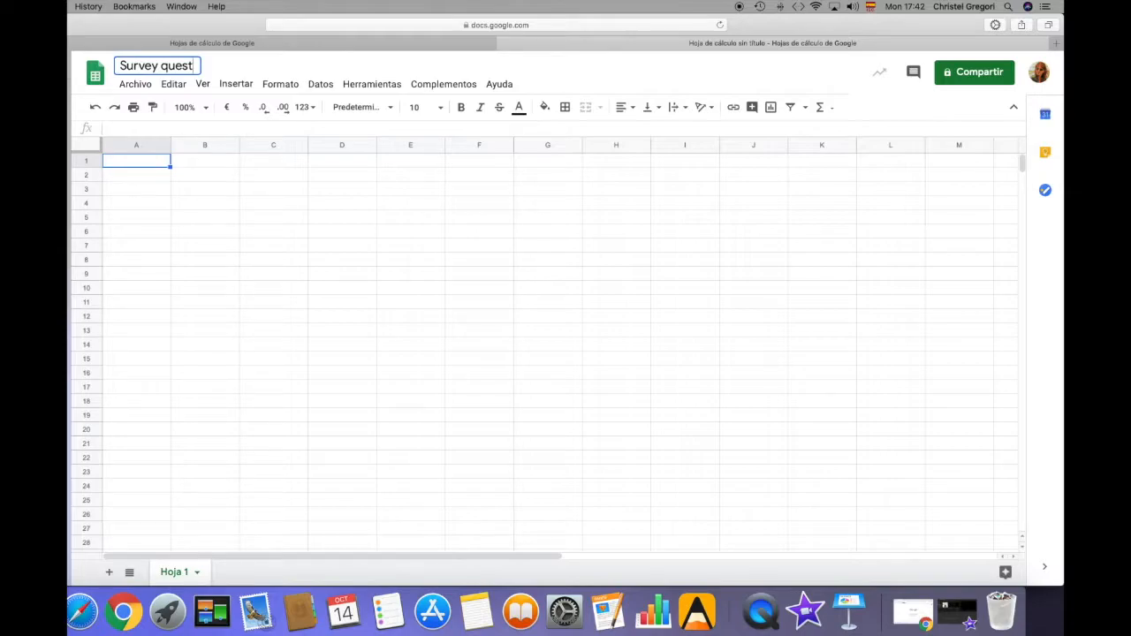
type("ions results")
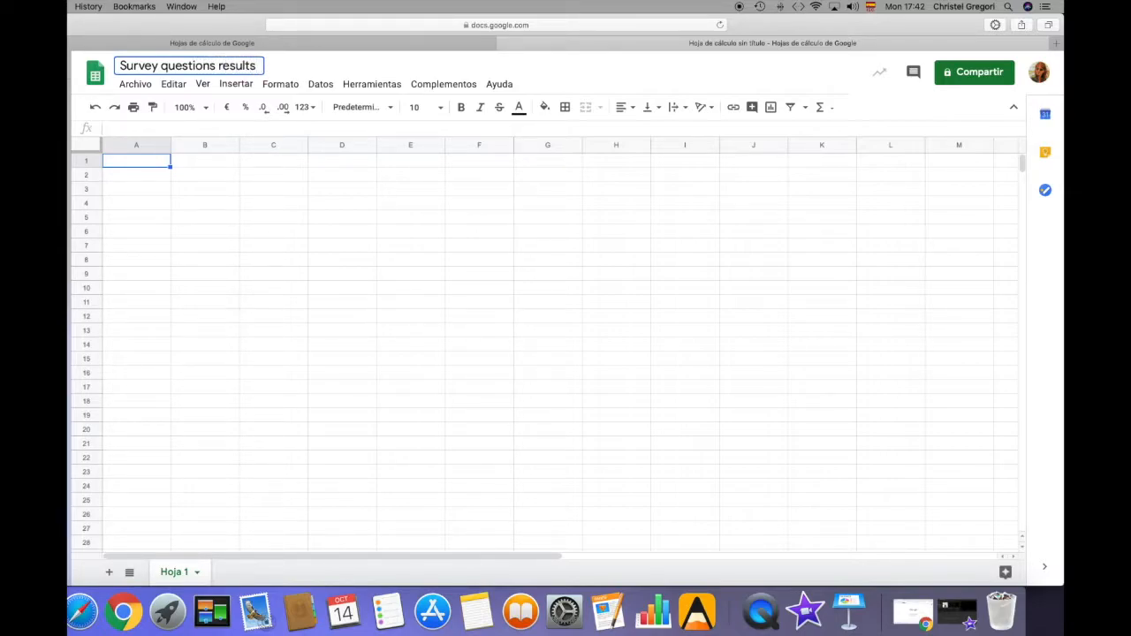
left_click(188, 191)
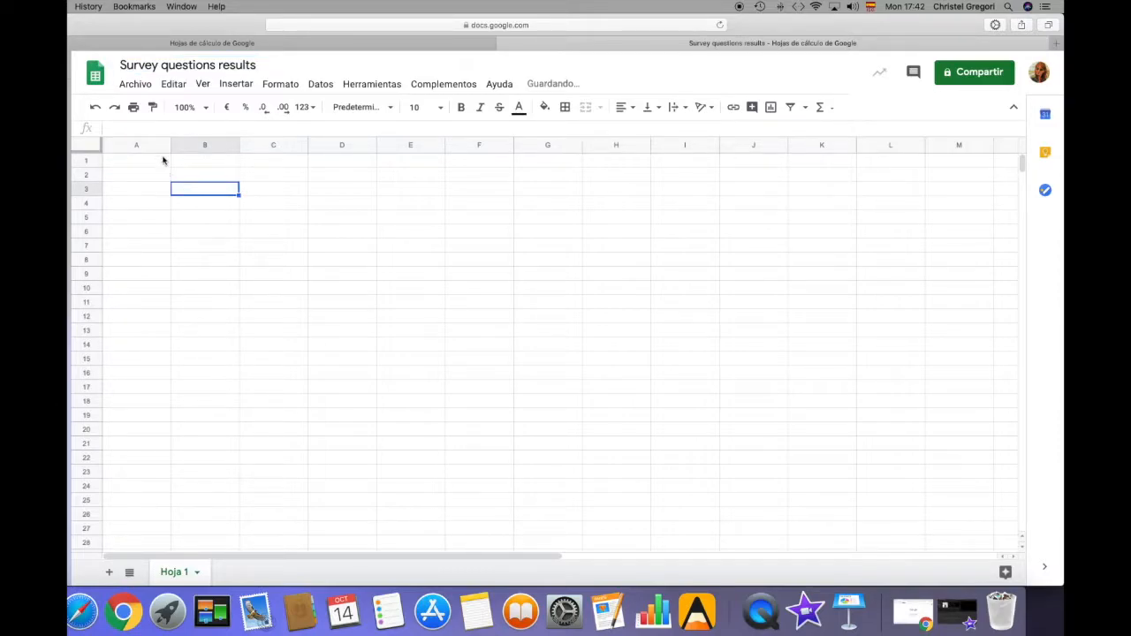
left_click(159, 162)
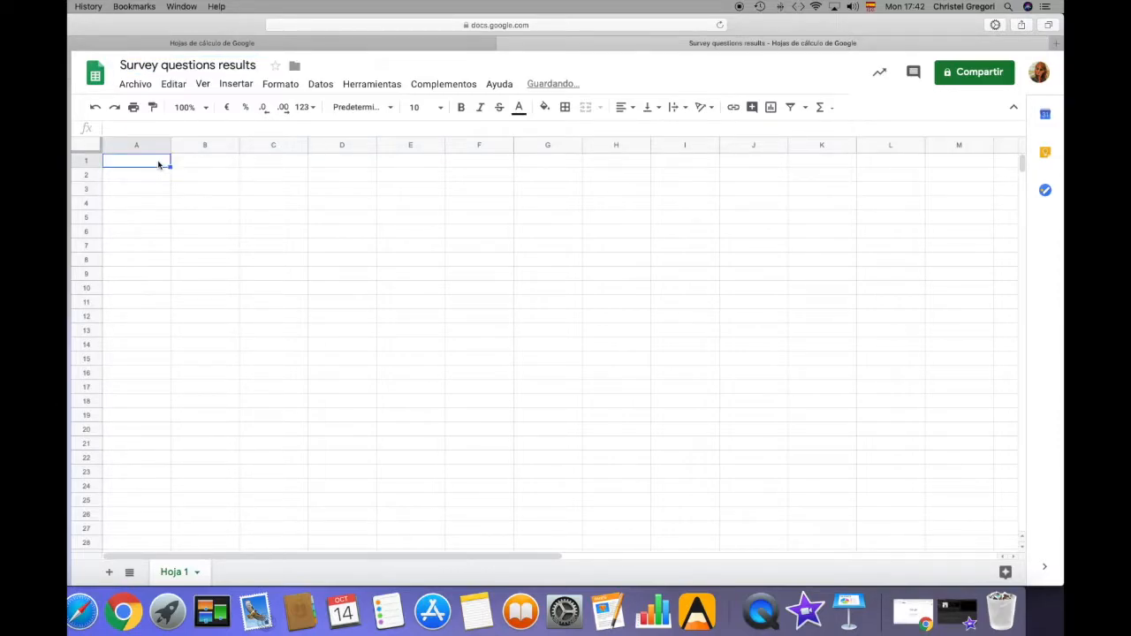
right_click(230, 147)
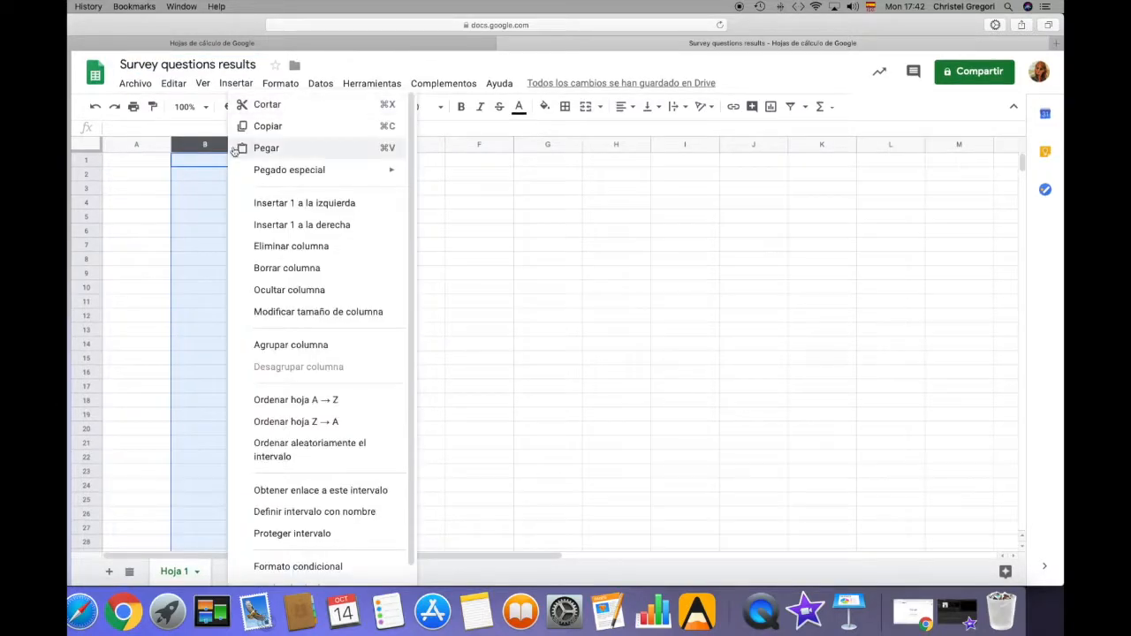
left_click(458, 252)
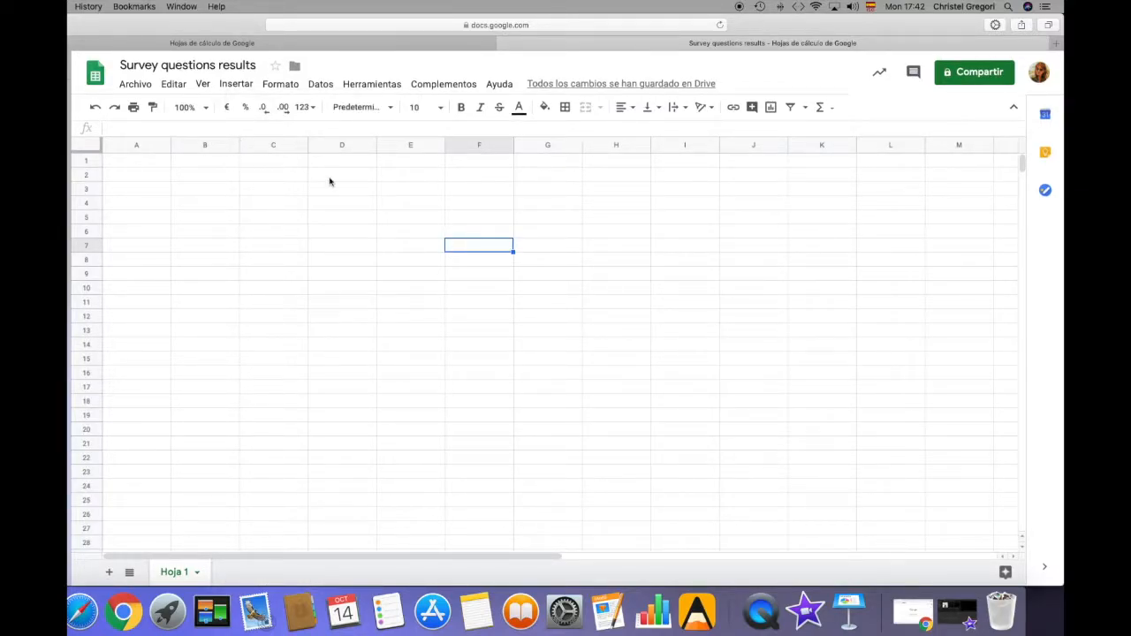
Copy question c, "Do you use your smartphone to play games?", from the Pages document into cell A1 of the spreadsheet
left_click(608, 612)
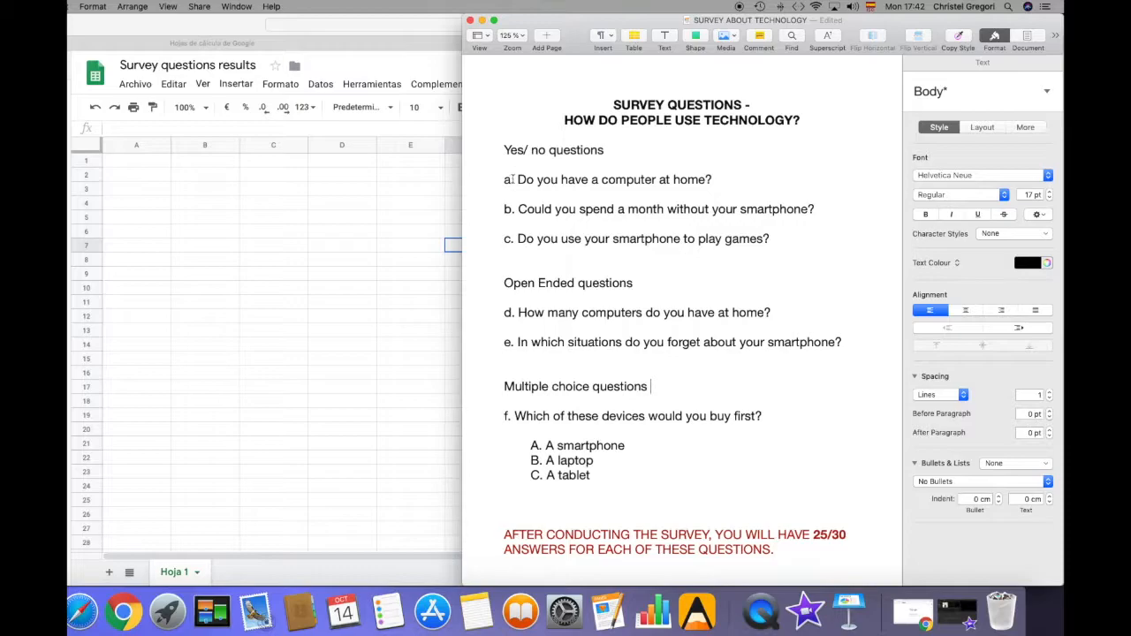
left_click_drag(520, 239, 771, 239)
key("super+c")
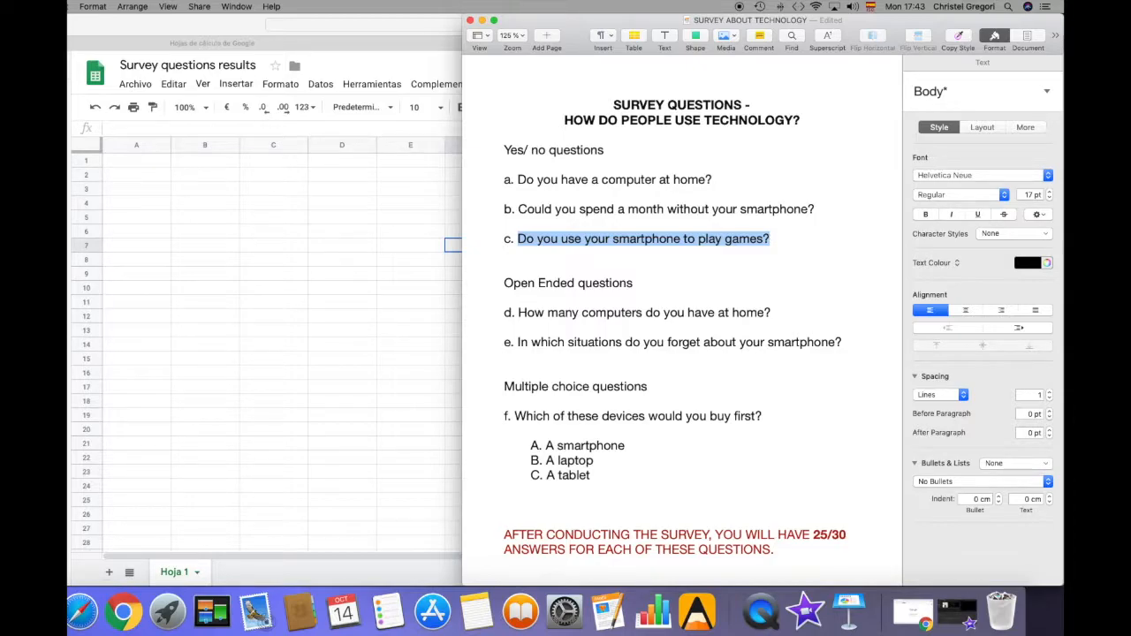
left_click(156, 163)
left_click(157, 163)
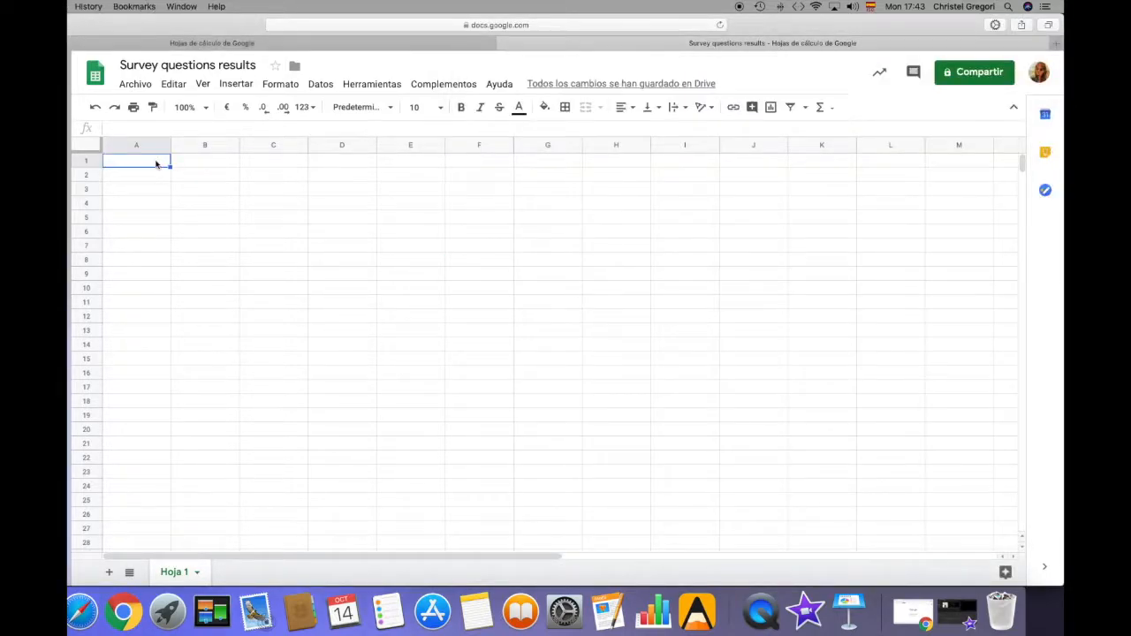
key("super+v")
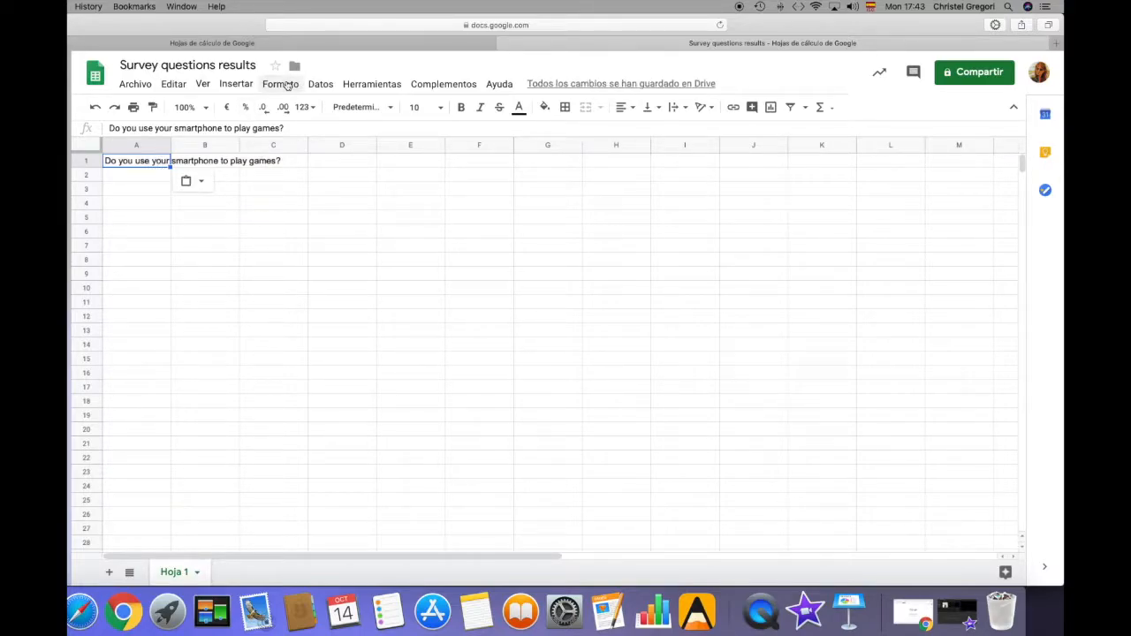
Set the text of cell A1 to wrap within the cell
left_click(285, 84)
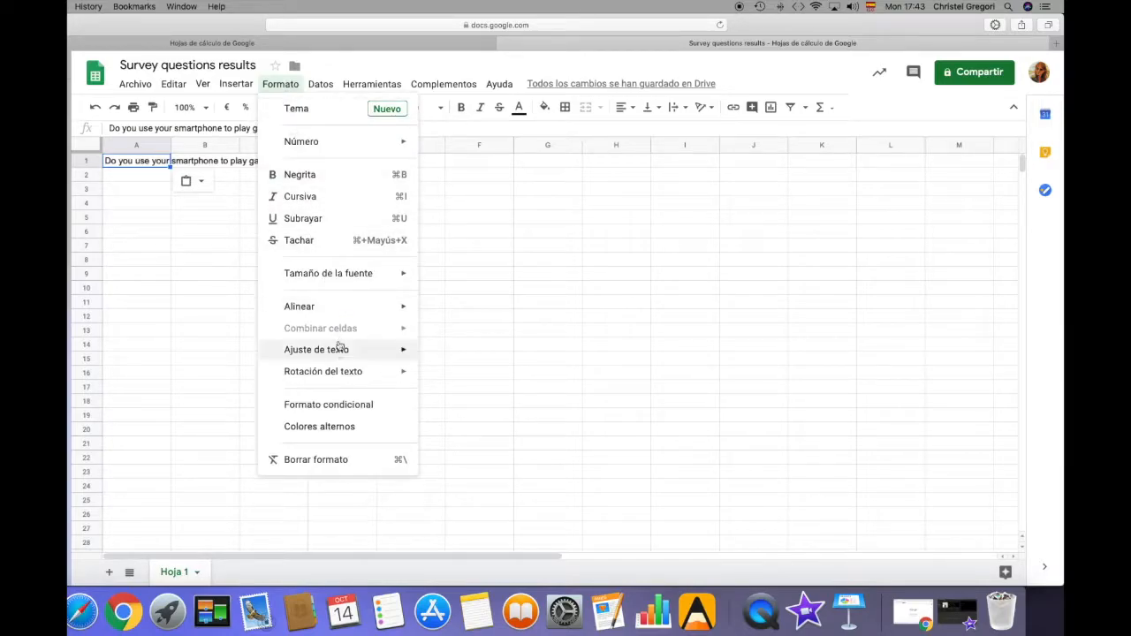
mouse_move(343, 354)
left_click(458, 376)
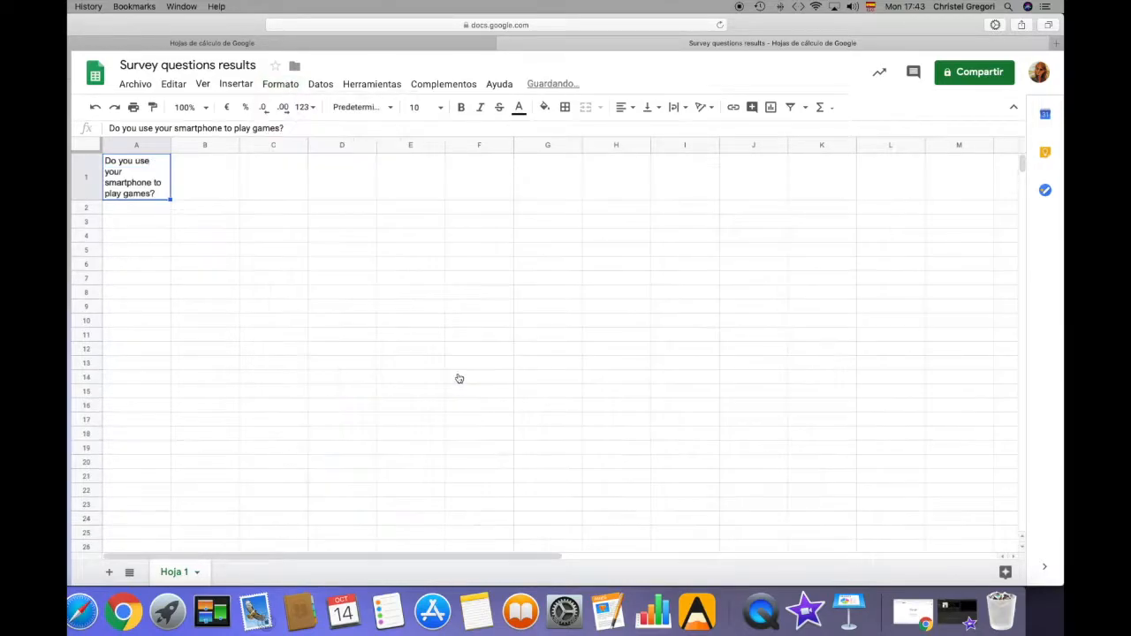
Copy question d, "How many computers do you have at home?", from the Pages document into cell B1 of the spreadsheet
left_click(210, 177)
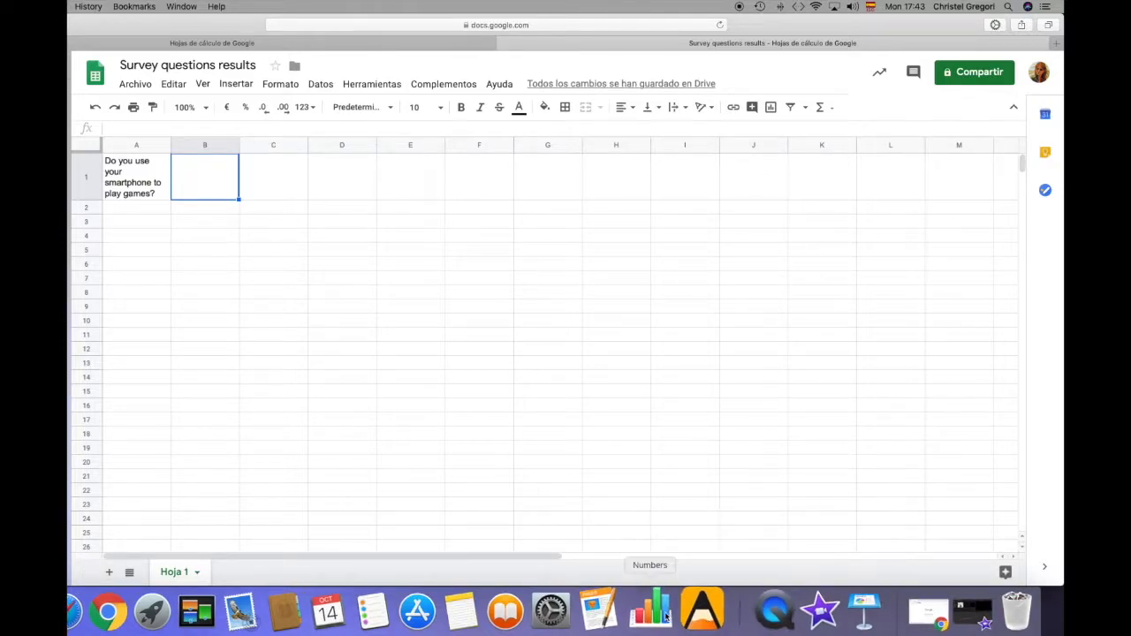
left_click(599, 612)
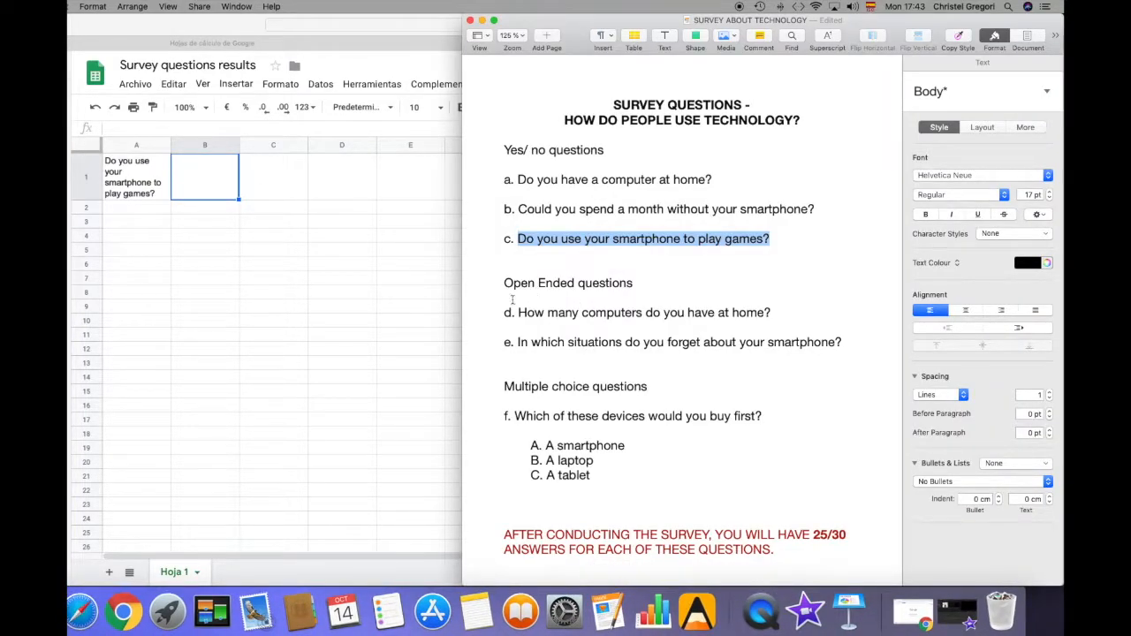
left_click_drag(518, 311, 772, 312)
key("super+c")
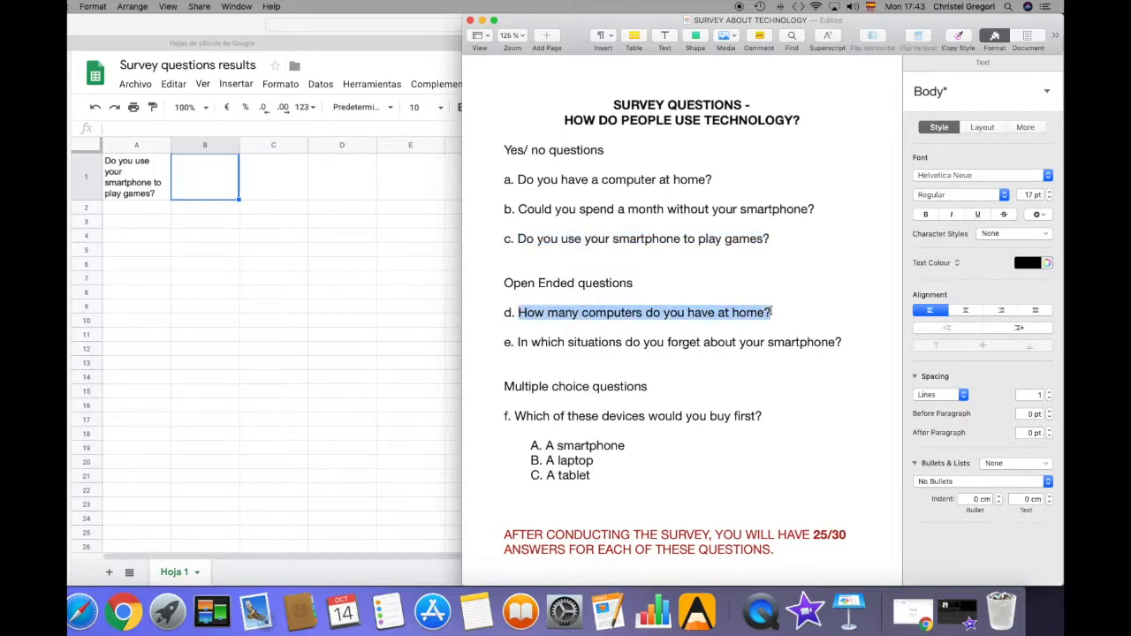
left_click(222, 173)
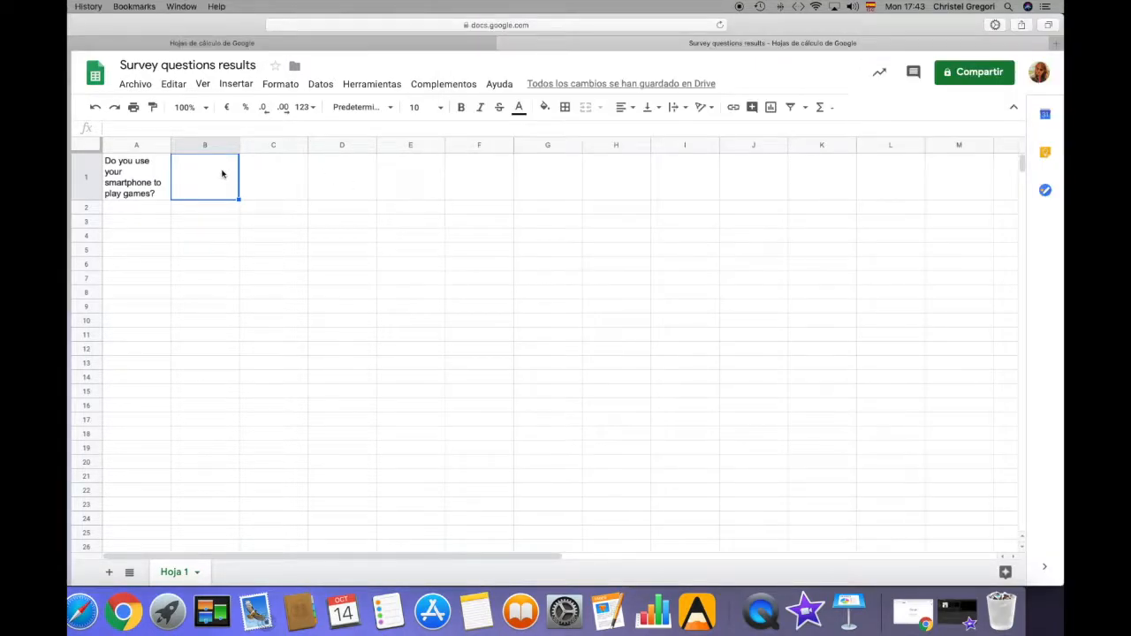
key("super+v")
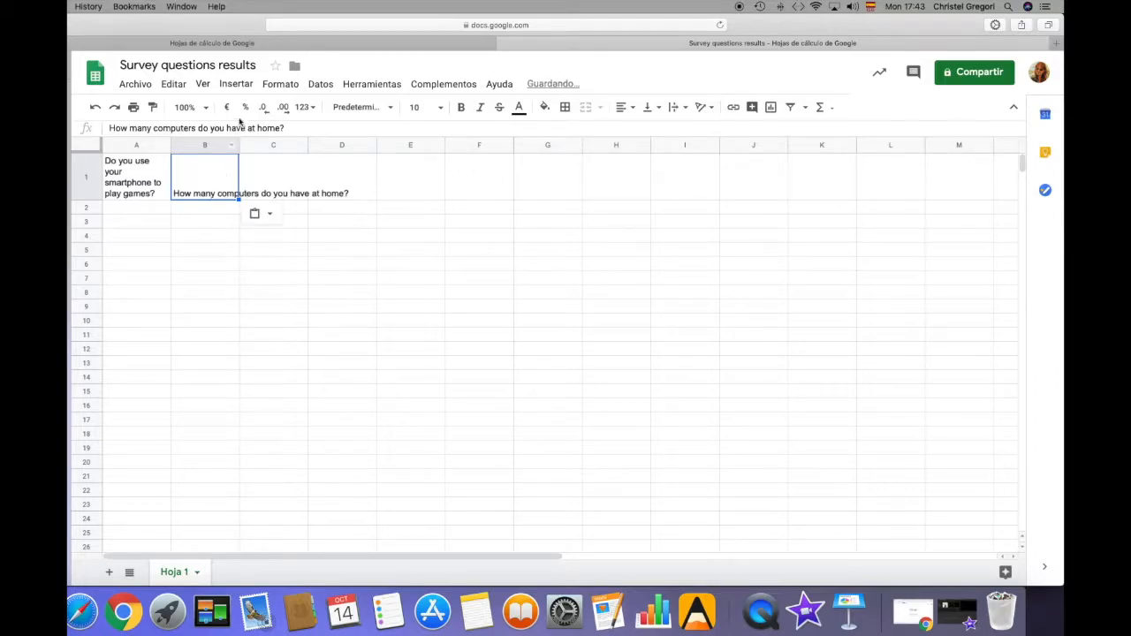
Set the text of cell B1 to wrap within the cell
left_click(280, 85)
mouse_move(397, 349)
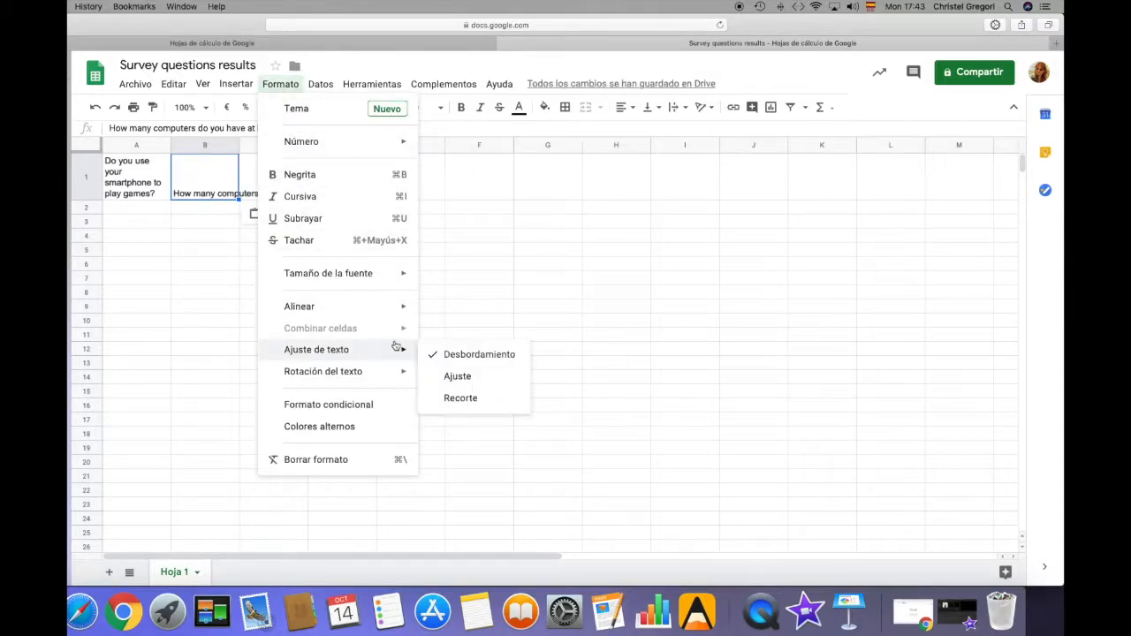
left_click(456, 379)
Copy question f, "Which of these devices would you buy first?", from the Pages document into cell C1 of the spreadsheet
left_click(266, 198)
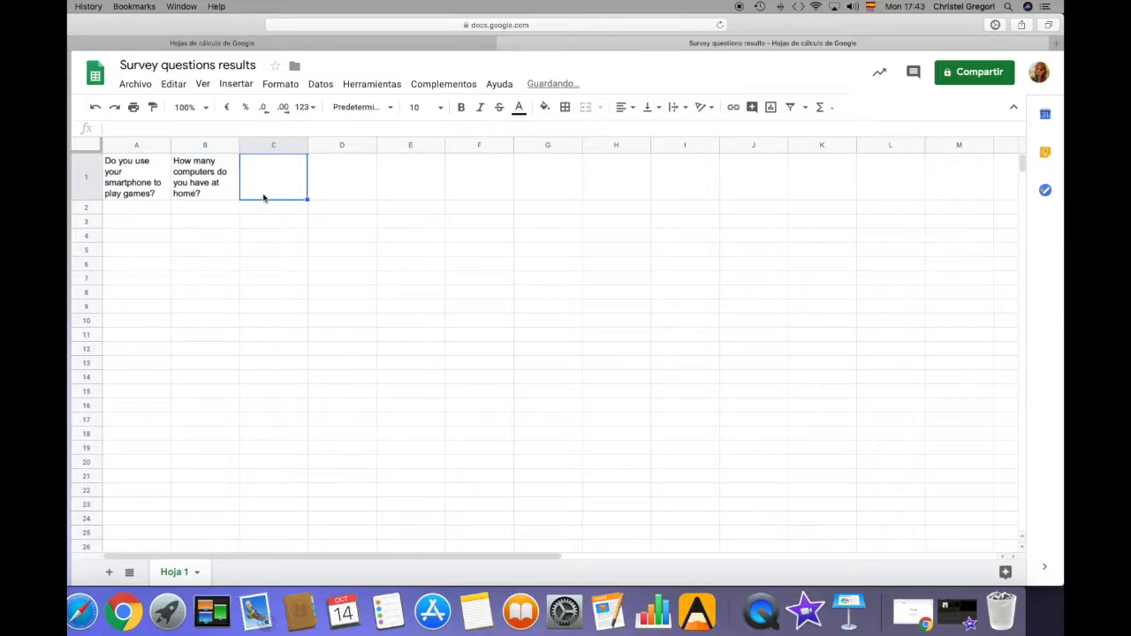
left_click(603, 612)
left_click_drag(514, 414, 766, 413)
key("super+c")
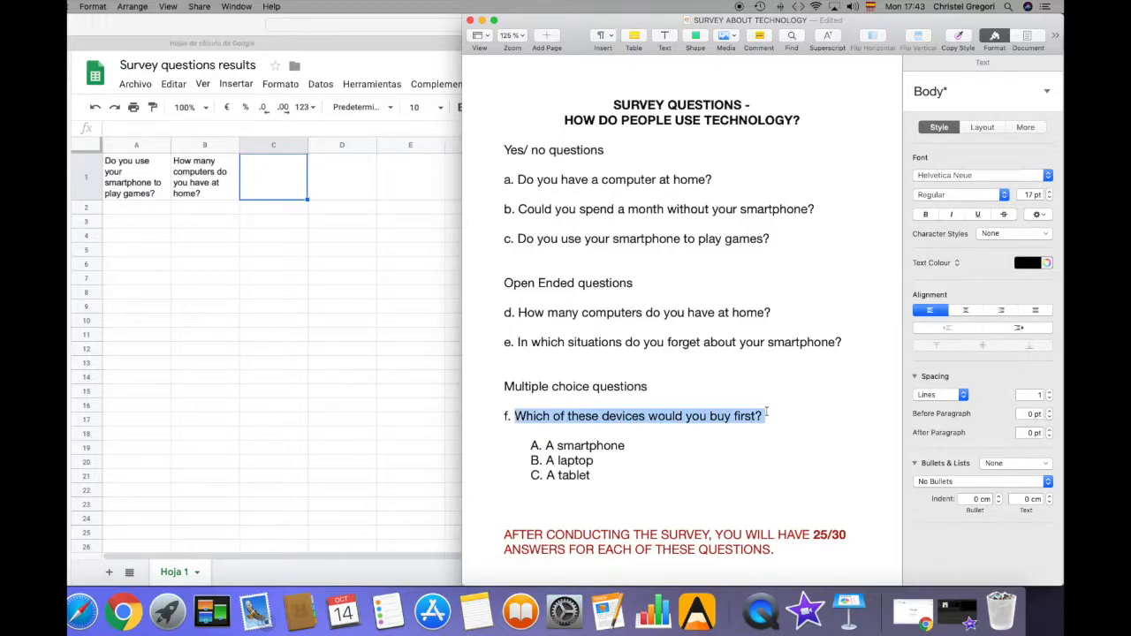
left_click(278, 177)
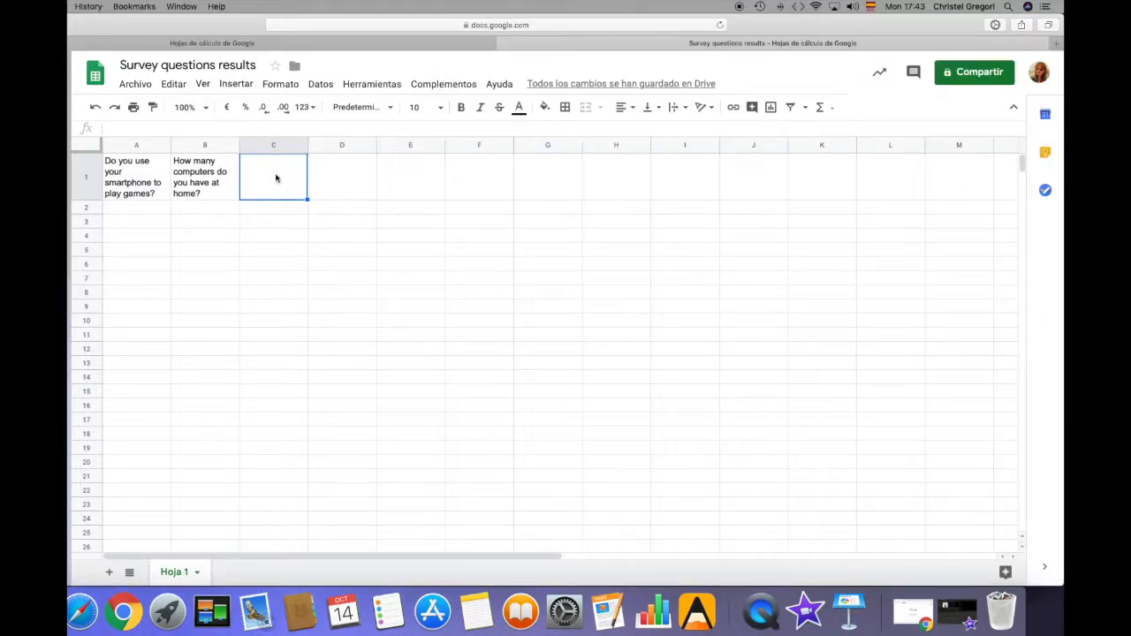
right_click(276, 180)
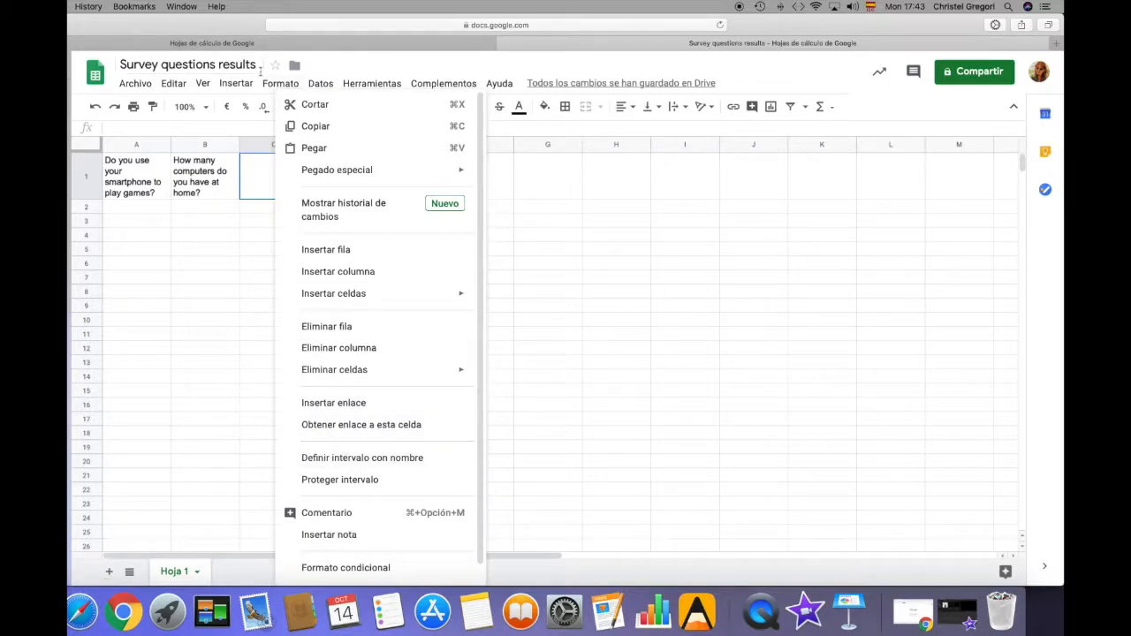
left_click(278, 84)
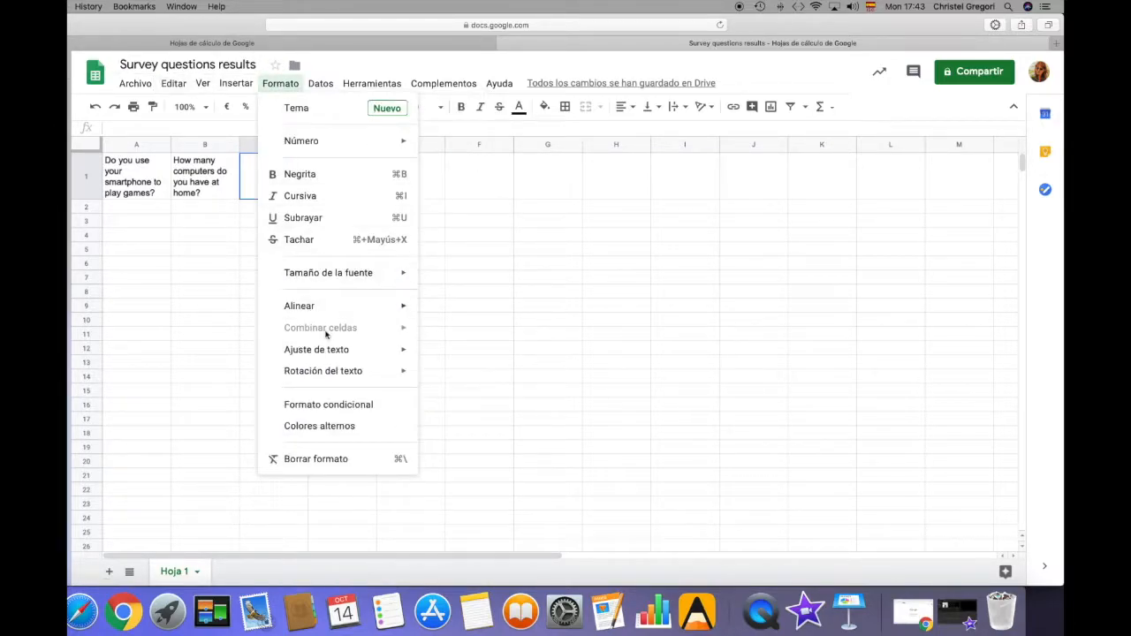
mouse_move(348, 355)
mouse_move(174, 83)
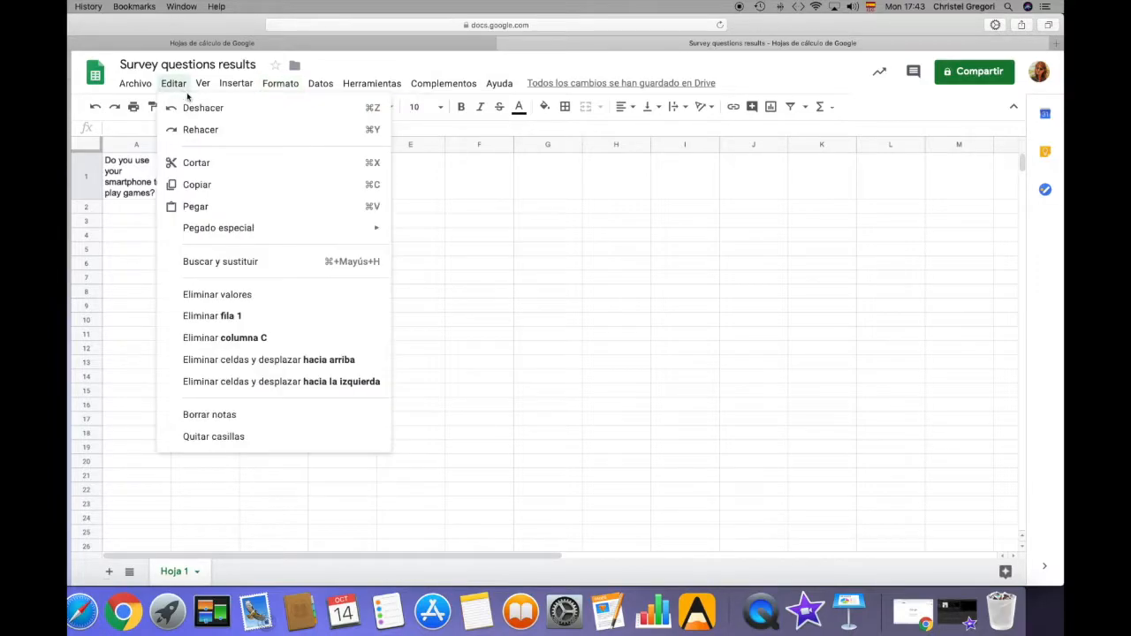
left_click(412, 268)
left_click(250, 175)
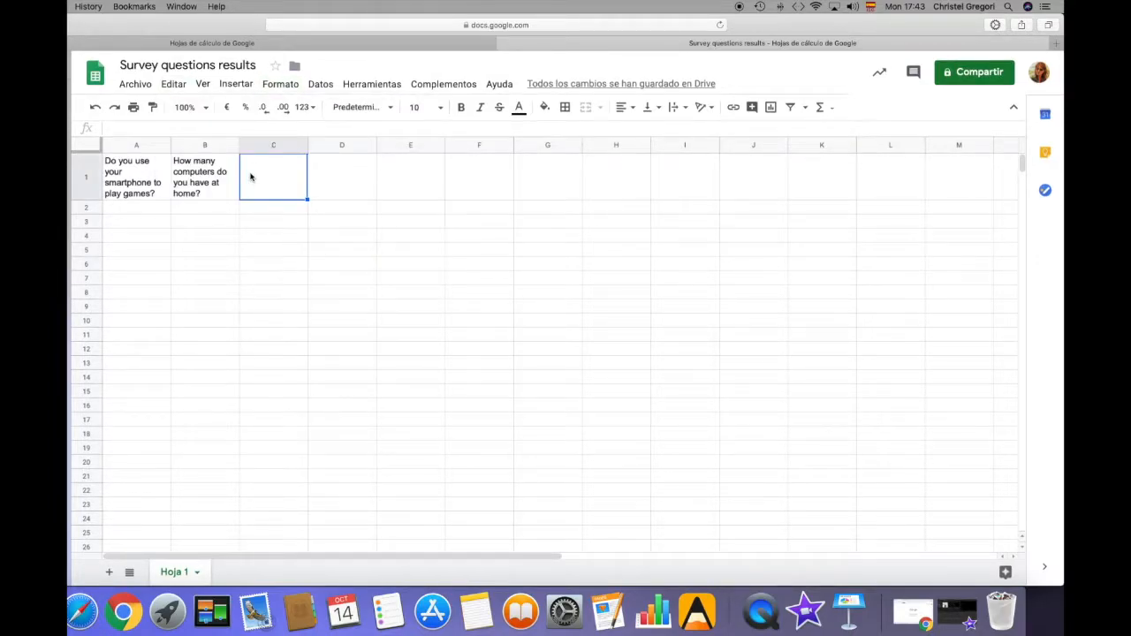
key("super+v")
Set the text of cell C1 to wrap within the cell
left_click(281, 84)
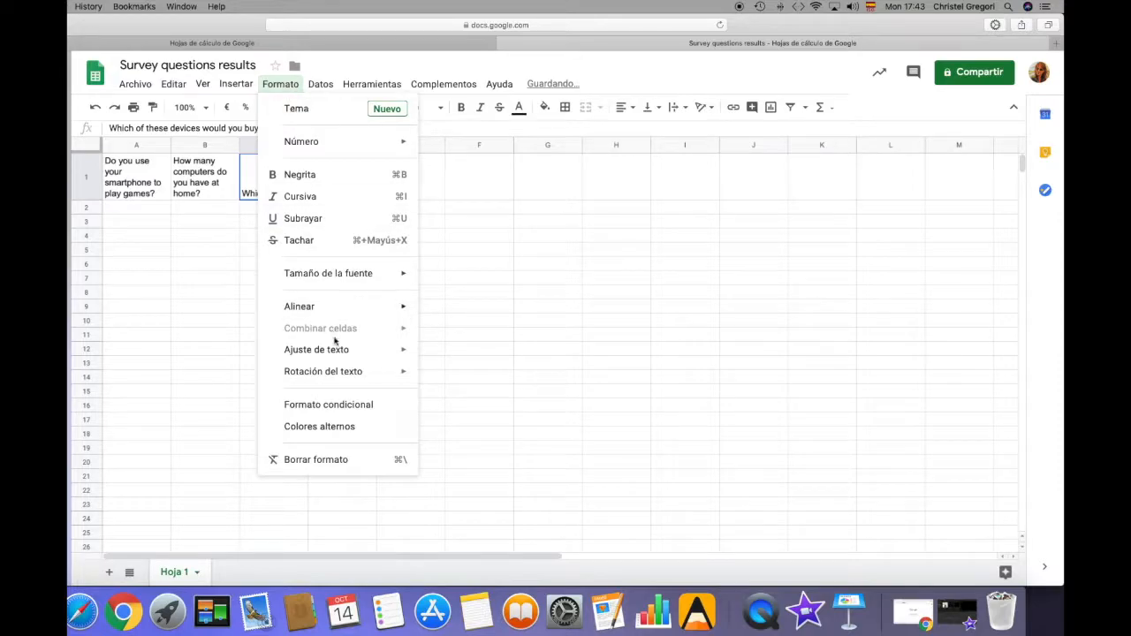
mouse_move(338, 356)
left_click(462, 380)
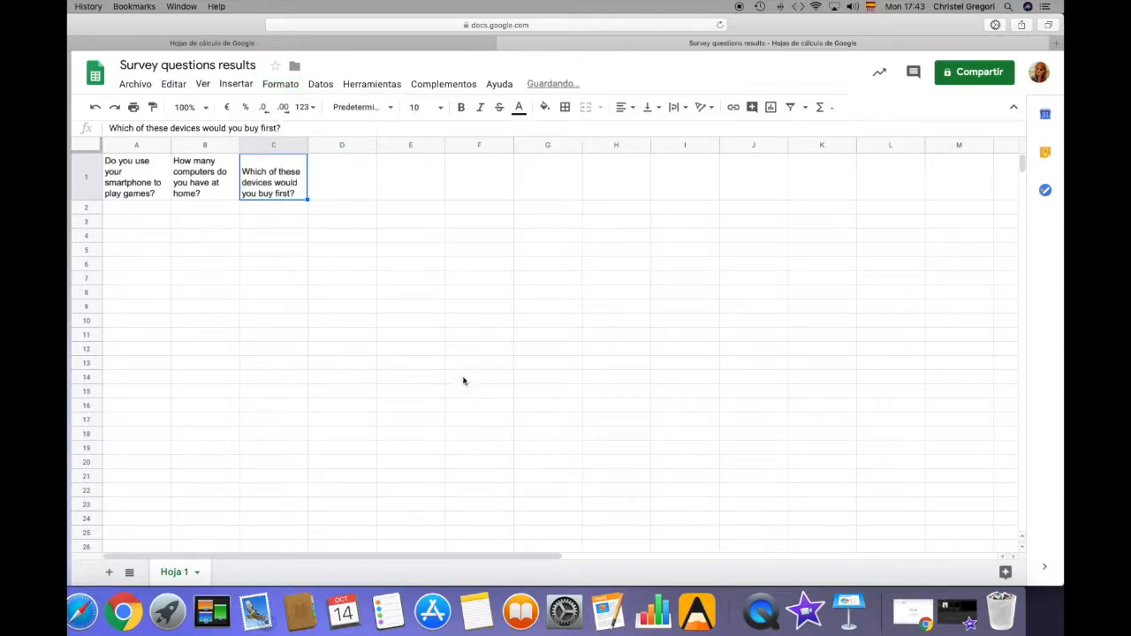
Centre the header text in cells A1:C1 both horizontally and vertically
left_click_drag(150, 176, 265, 176)
left_click(624, 107)
left_click(640, 130)
left_click(659, 108)
left_click(666, 132)
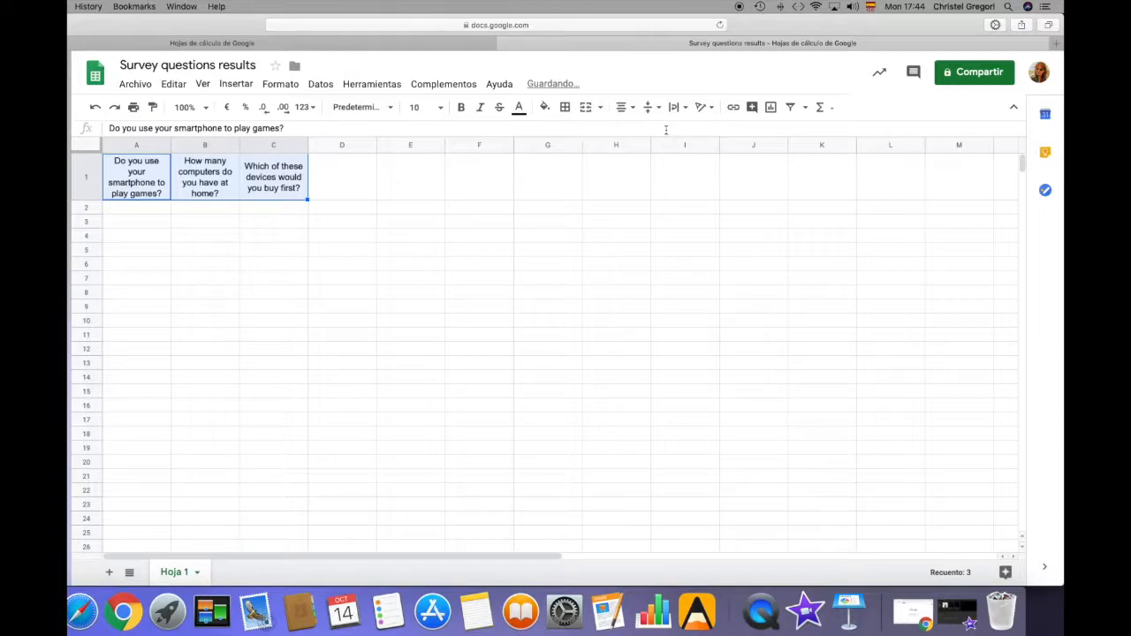
Fill the header cells A1:C1 with grey
left_click(546, 109)
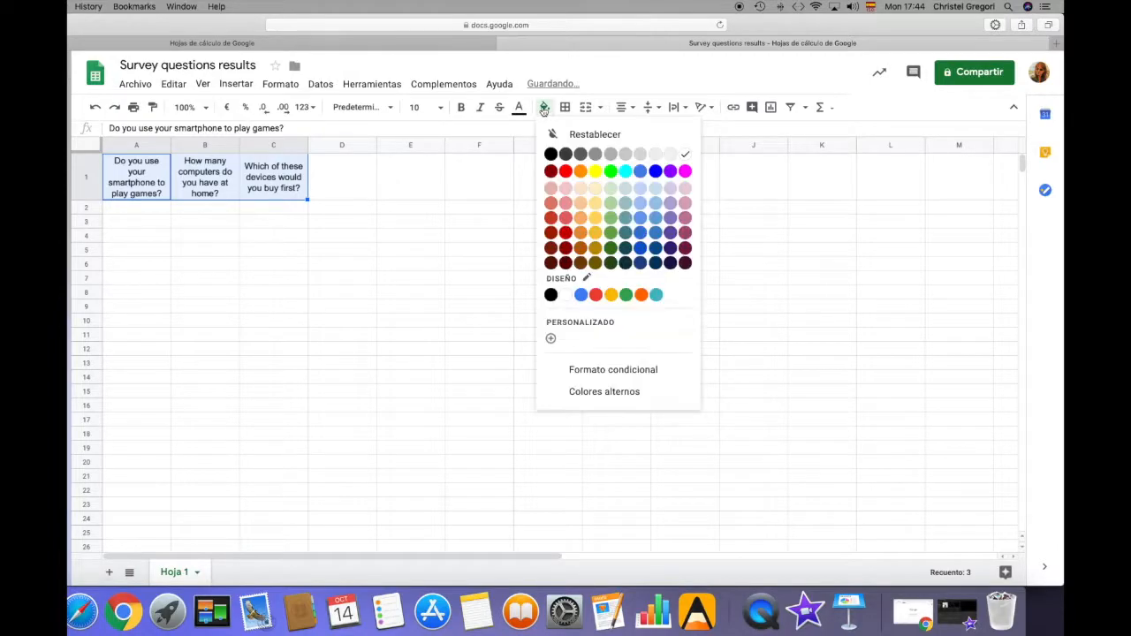
left_click(628, 159)
left_click(408, 252)
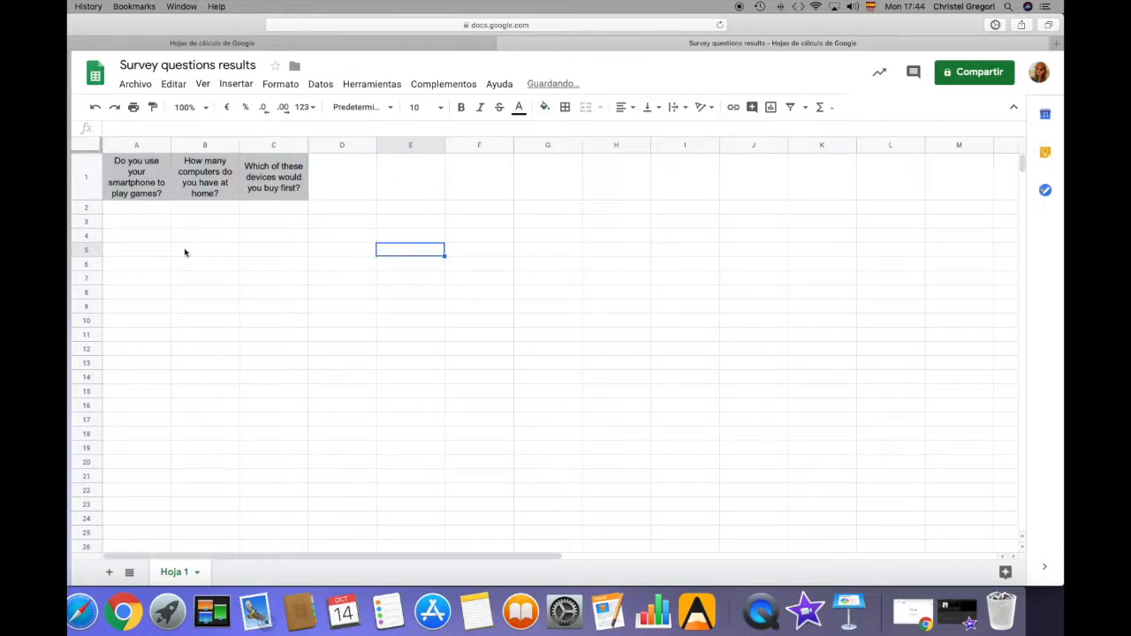
Enter the smartphone games answers yes, yes, no, yes, yes, no in cells A2:A7
left_click(147, 212)
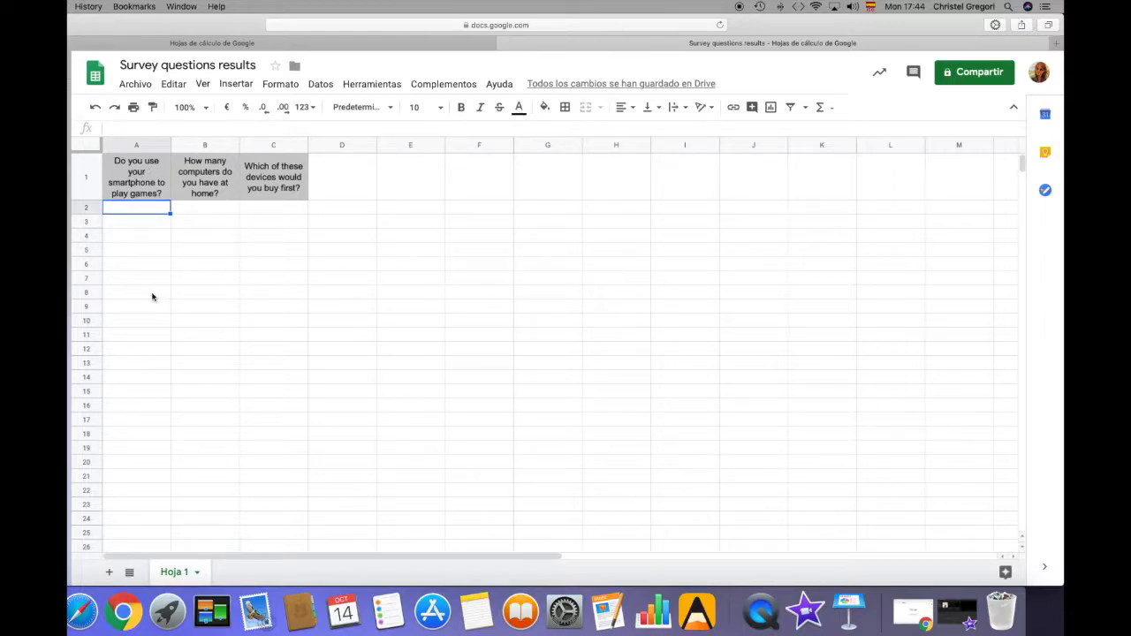
type("yes")
key("Return")
type("yes")
key("Return")
type("no")
key("Return")
type("yes")
key("Return")
type("yes")
key("Return")
type("no")
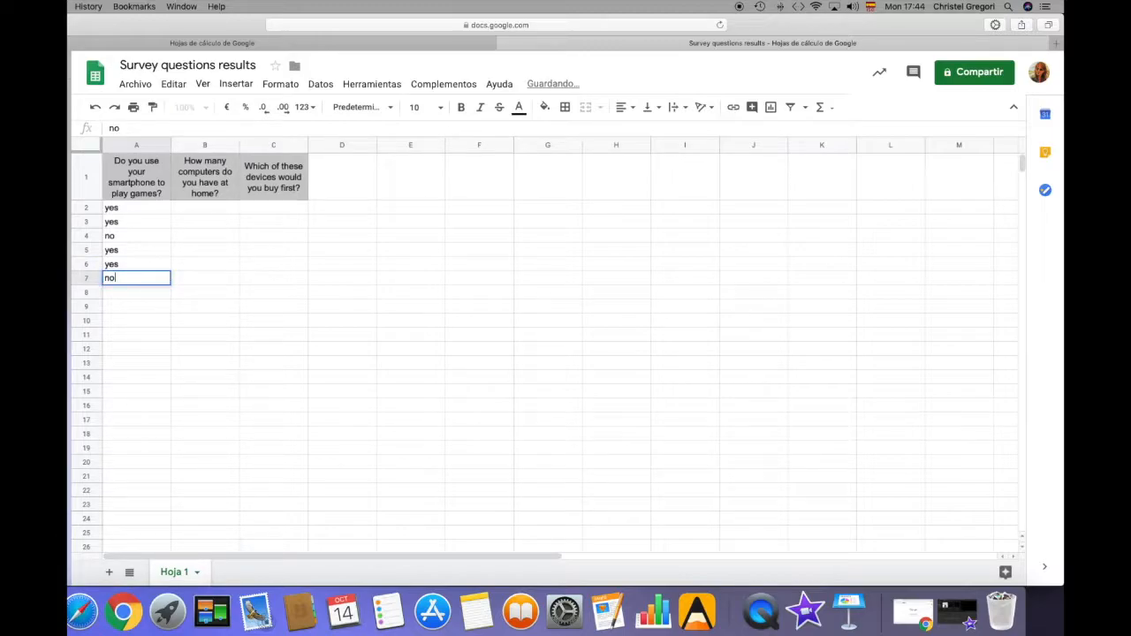
key("Return")
Continue the smartphone games answers with no, yes, yes, yes in cells A8:A11
type("no")
key("Return")
type("yes")
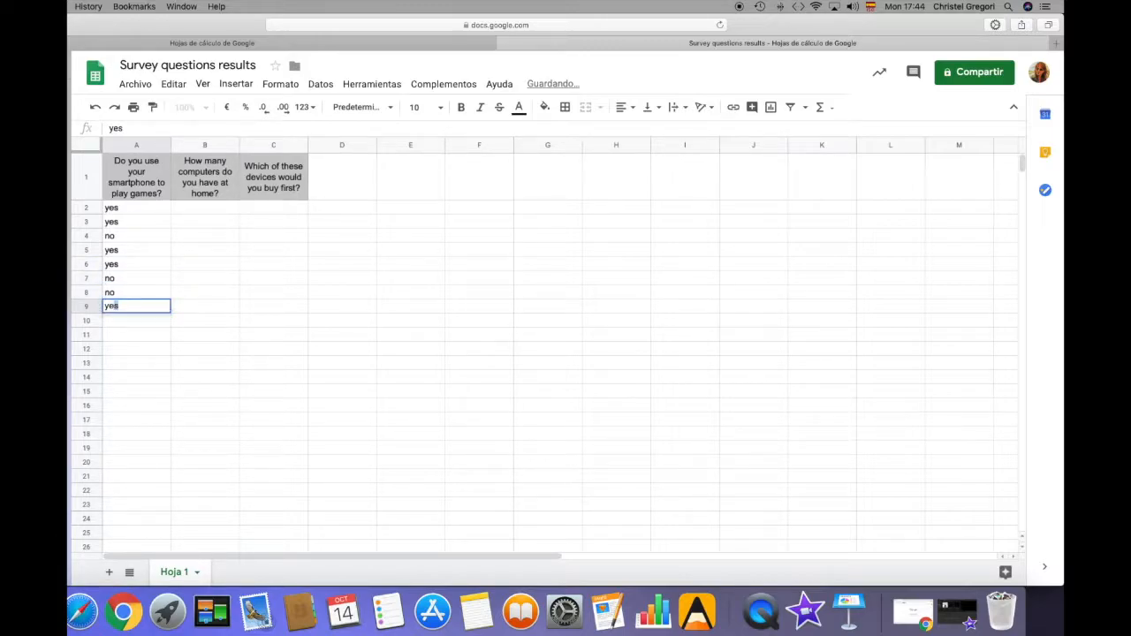
key("Return")
type("yes")
key("Return")
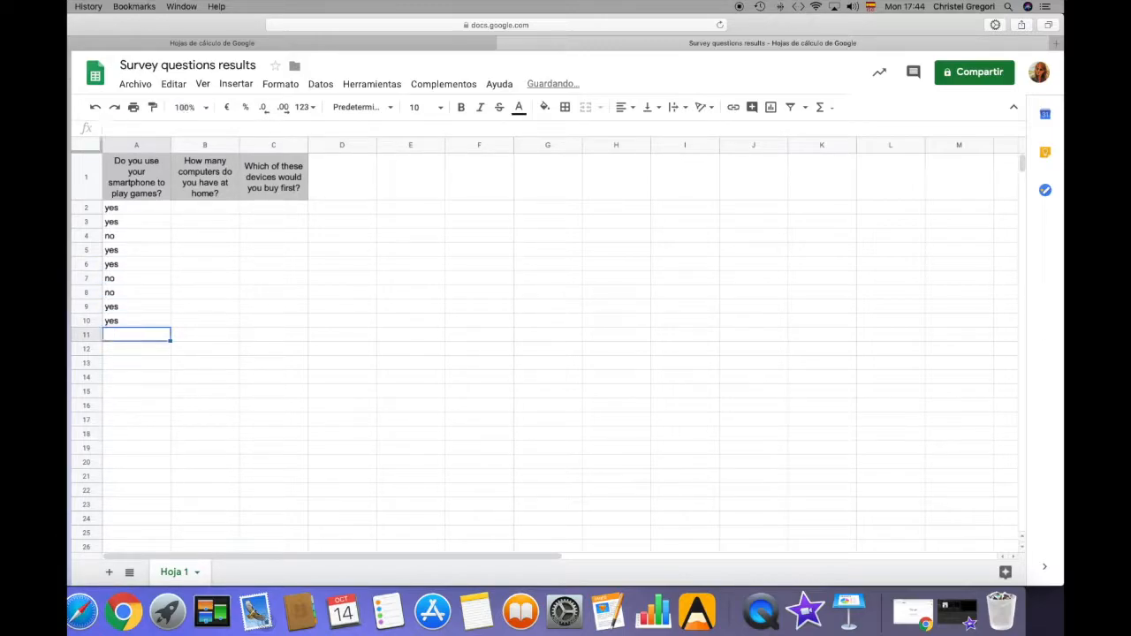
type("yes")
key("Return")
Enter the smartphone games answers no, yes, yes, yes, yes in cells A12:A16
type("no")
key("Return")
type("yes")
key("Return")
type("yes")
key("Return")
type("yes")
key("Return")
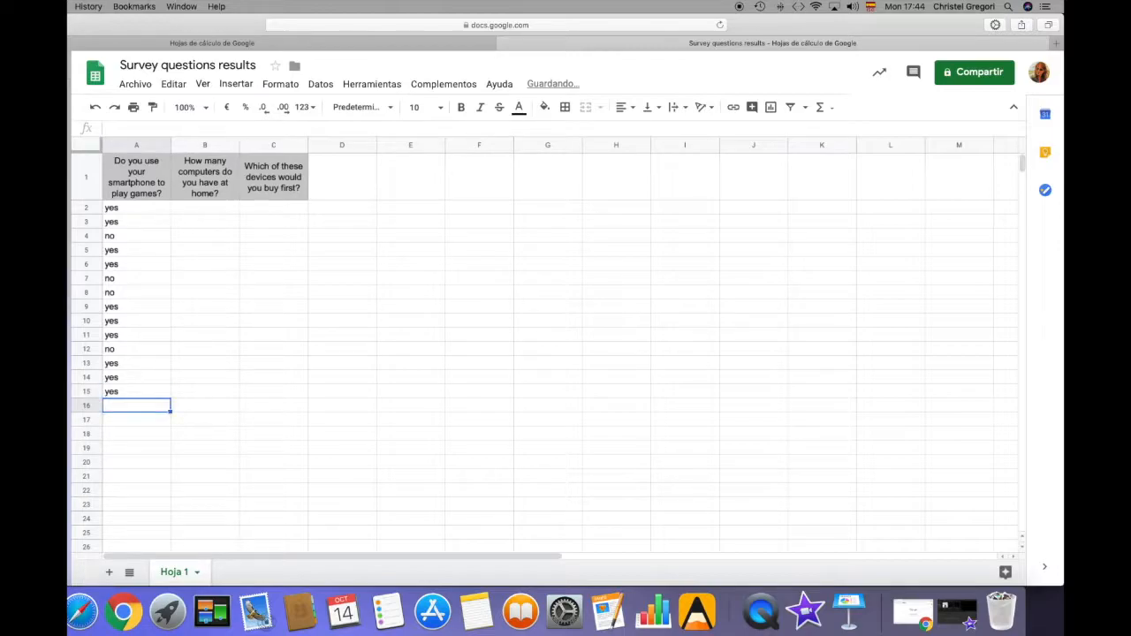
type("yes")
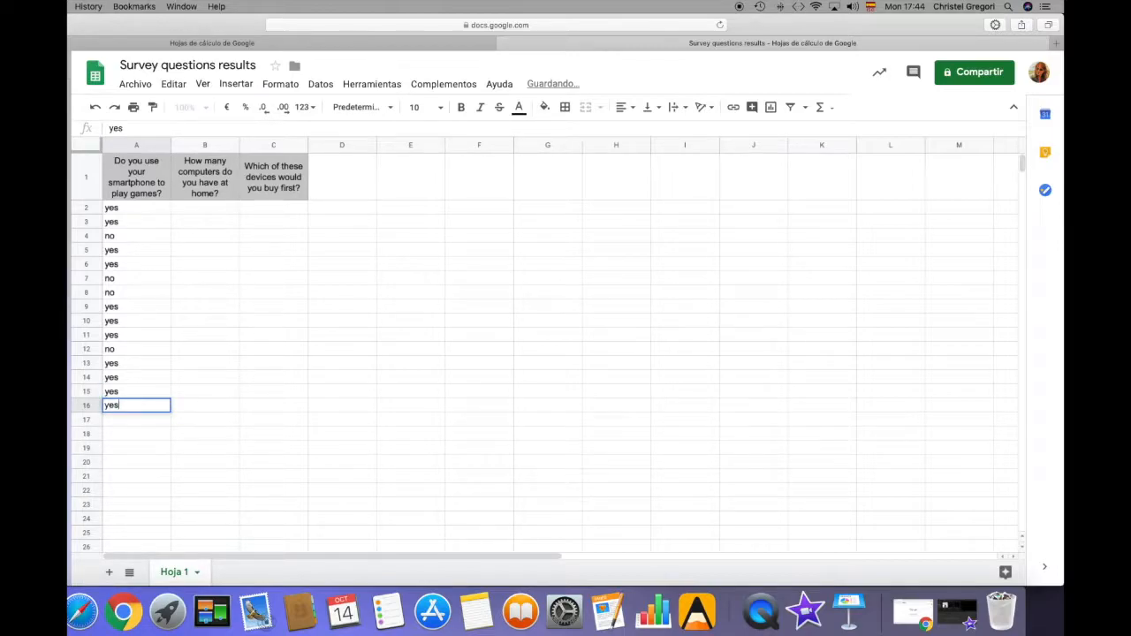
key("Return")
Complete the smartphone games answers with no, yes, yes, no in cells A17:A20
type("no")
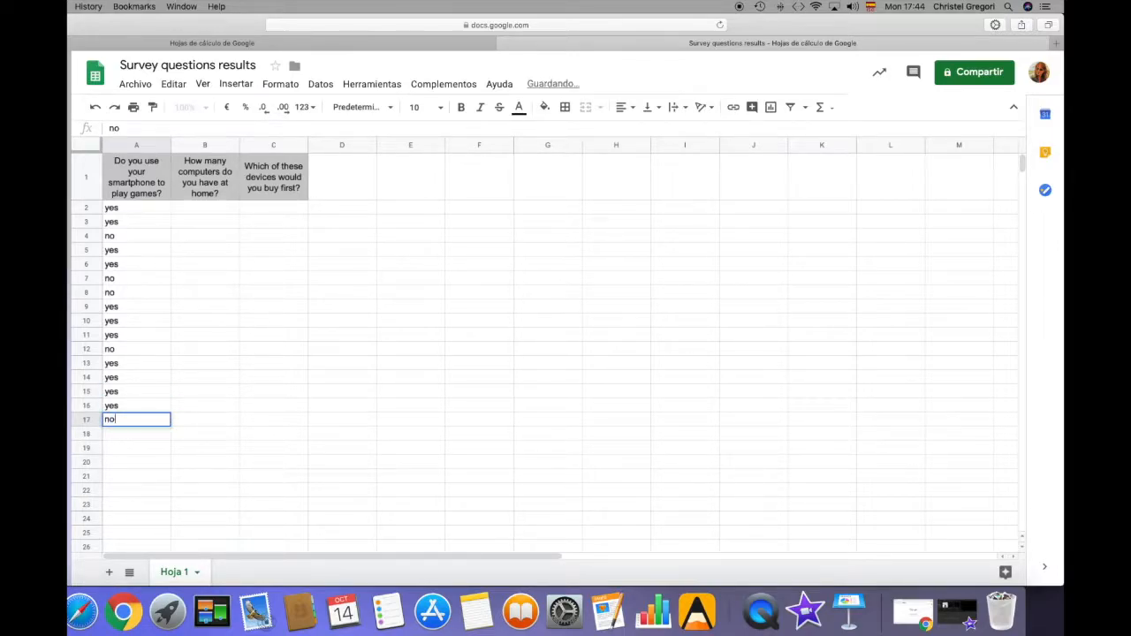
key("Return")
type("yes")
key("Return")
type("yes")
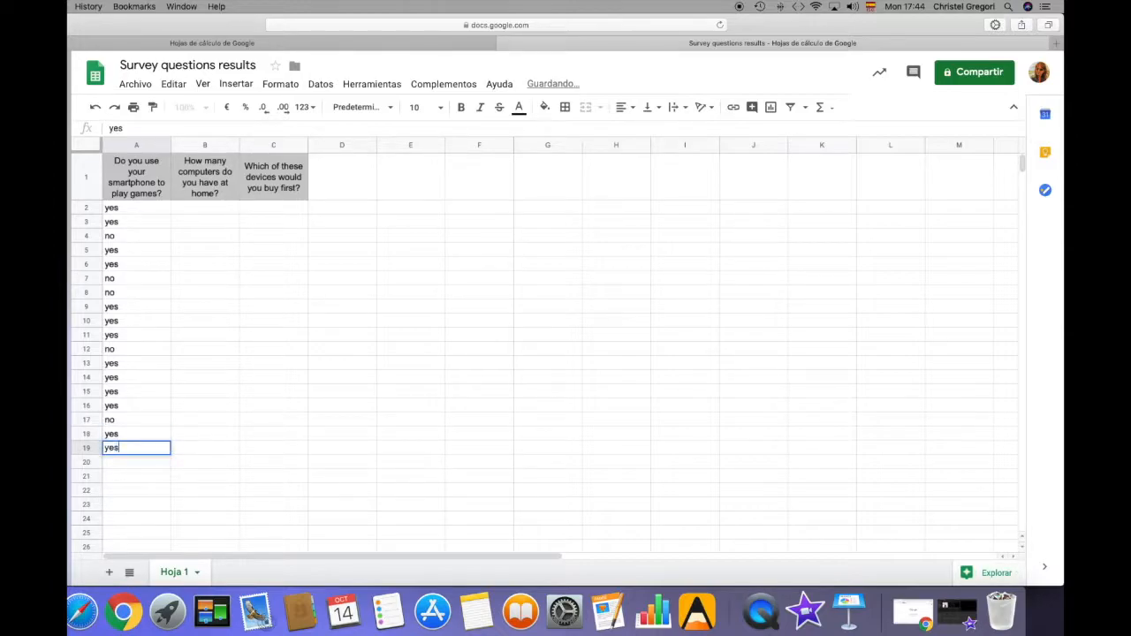
key("Return")
type("no")
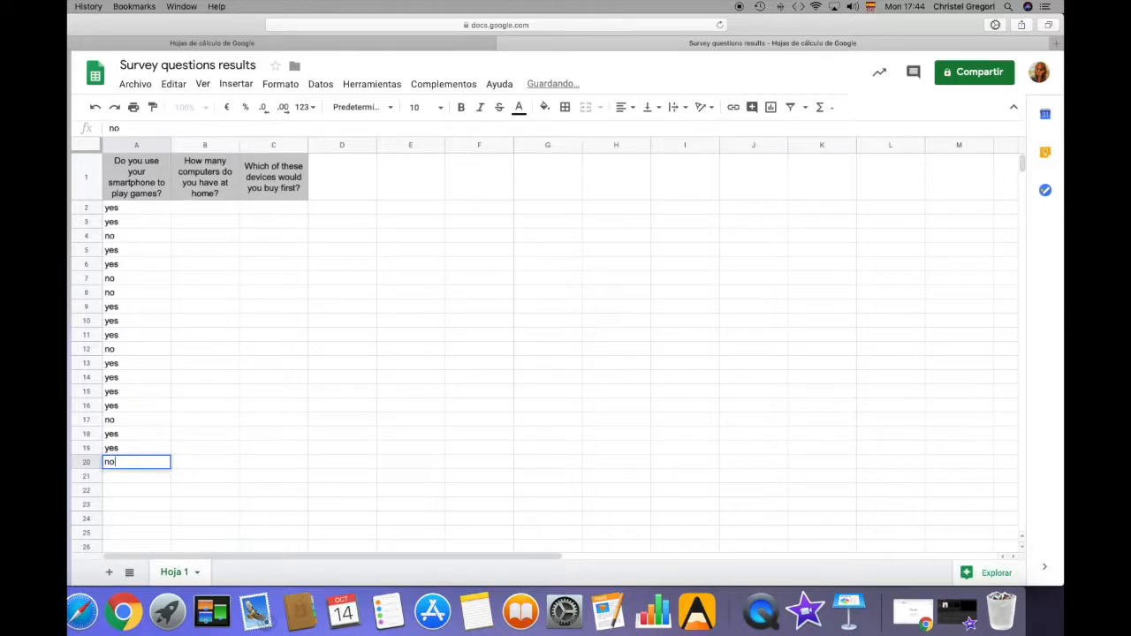
Enter the number-of-computers answers two, three, two, two, one, two in cells B2:B7
left_click(216, 215)
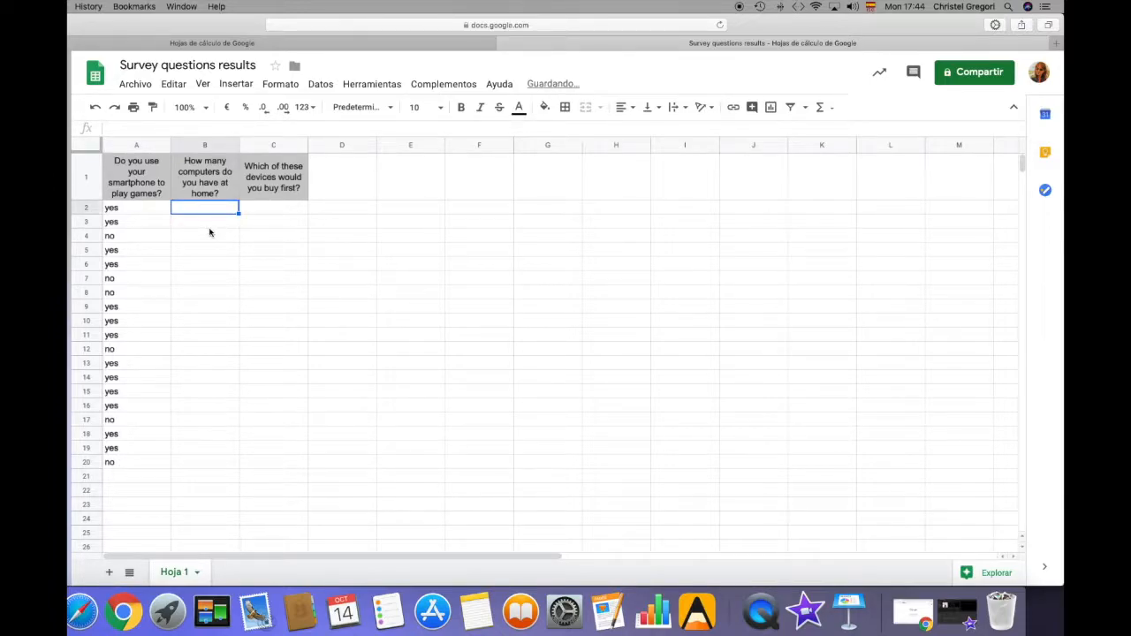
key("Return")
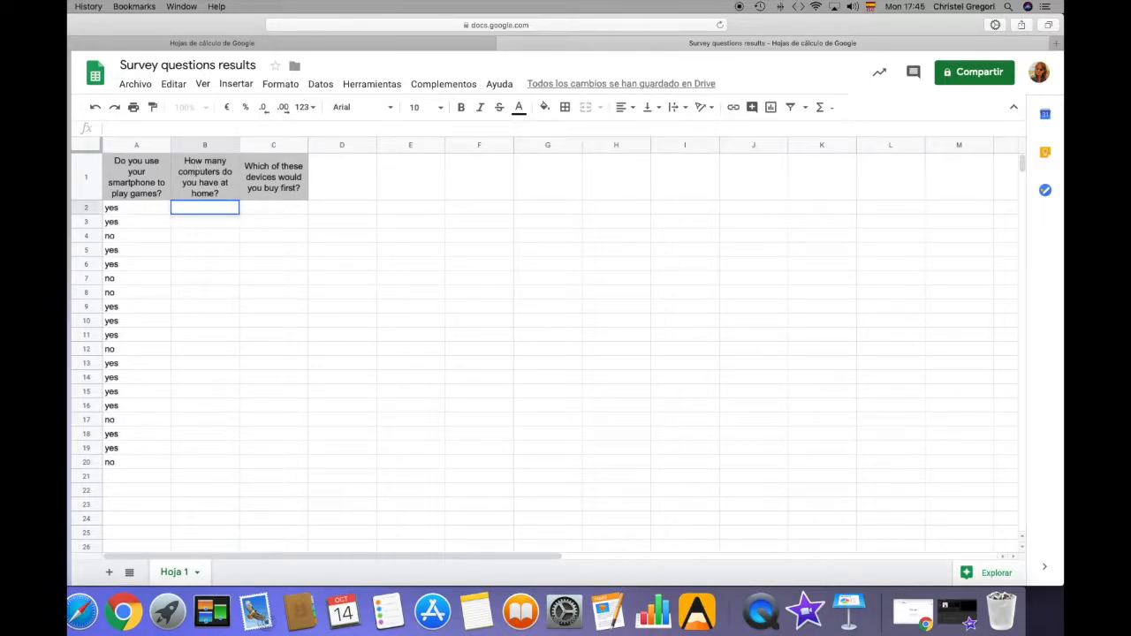
type("two")
key("Return")
type("three")
key("Return")
type("two")
key("Return")
type("two")
key("Return")
type("one")
key("Return")
type("two")
key("Return")
Continue the number-of-computers answers with one, one, three, one, two in cells B8:B12
type("one")
key("Return")
type("one")
key("Return")
type("three")
key("Return")
type("one")
key("Return")
type("two")
key("Return")
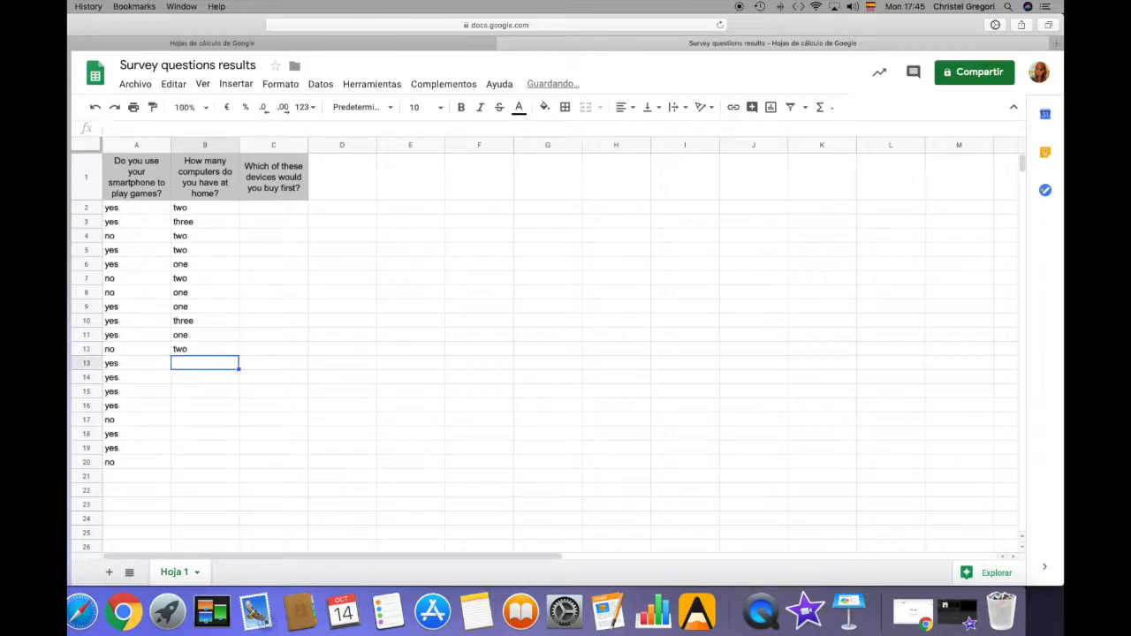
Enter the number-of-computers answers four, two, one, three in cells B13:B16
type("four")
key("Return")
type("two")
key("Return")
type("one")
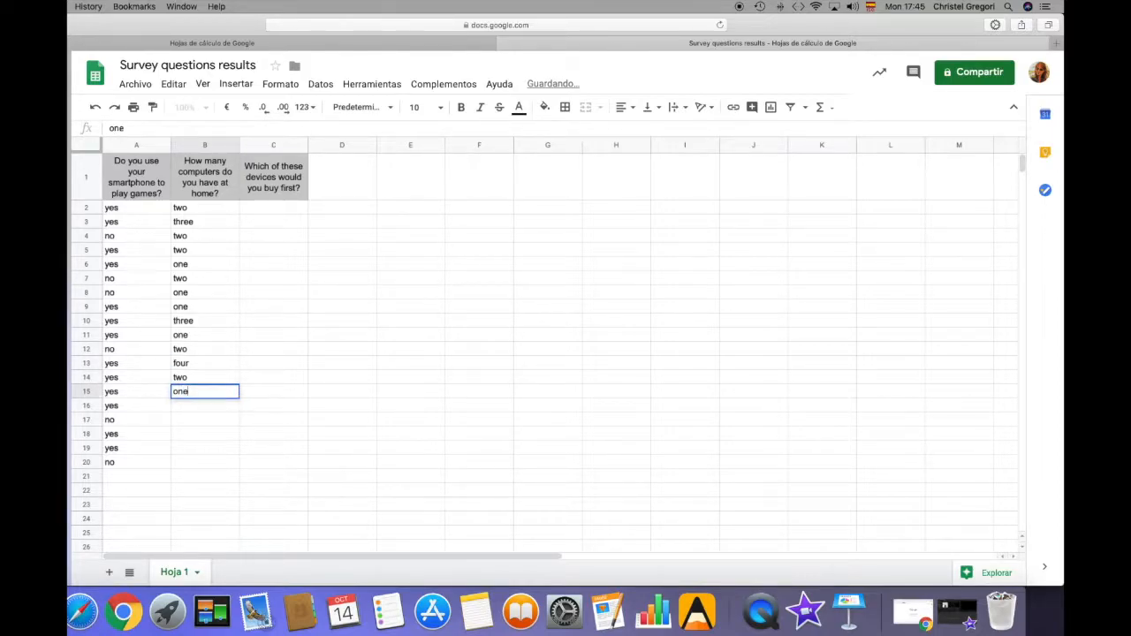
key("Return")
type("three")
key("Return")
Complete the number-of-computers answers with two, one, two, three in cells B17:B20
type("two")
key("Return")
type("one")
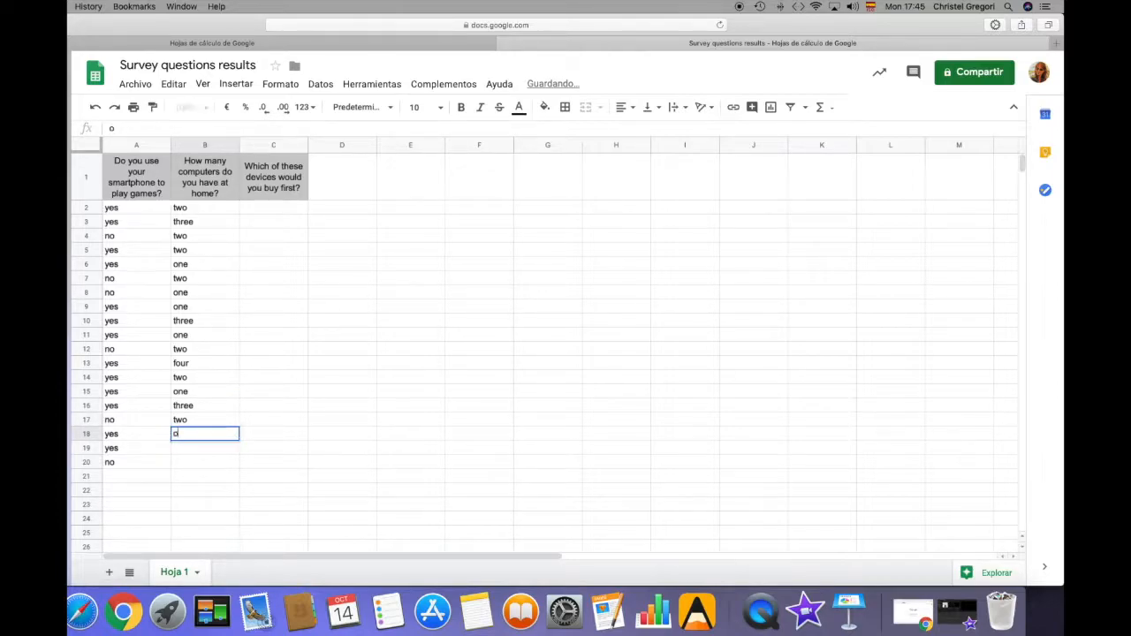
key("Return")
type("two")
key("BackSpace")
type("wo")
key("Return")
type("three")
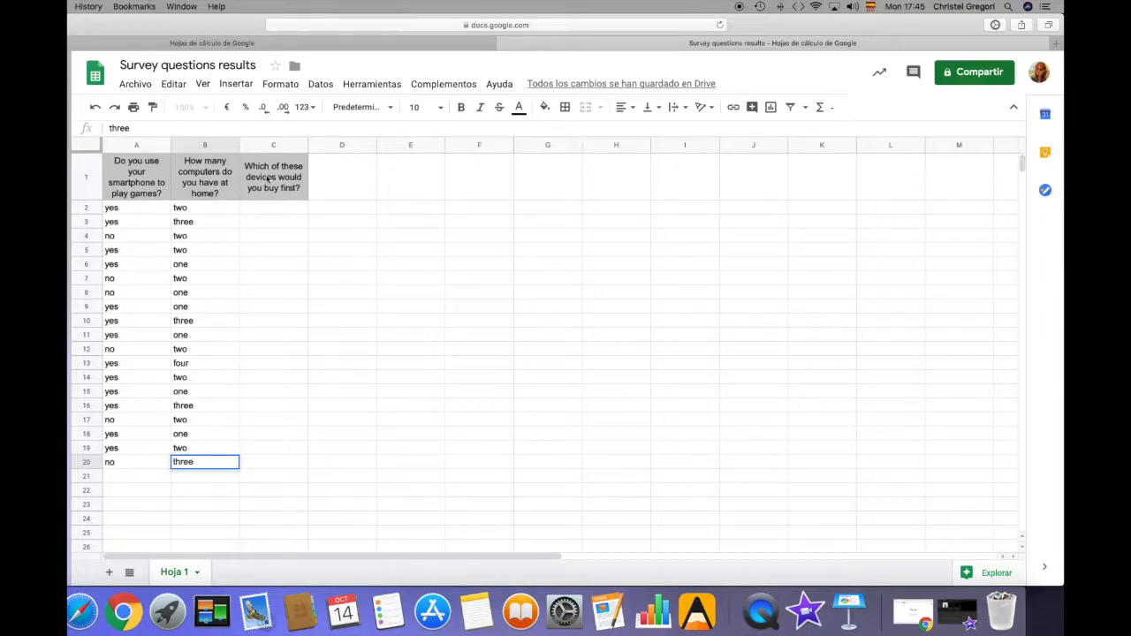
Enter the device answers smartphone, laptop, tablet in cells C2:C4
left_click(285, 209)
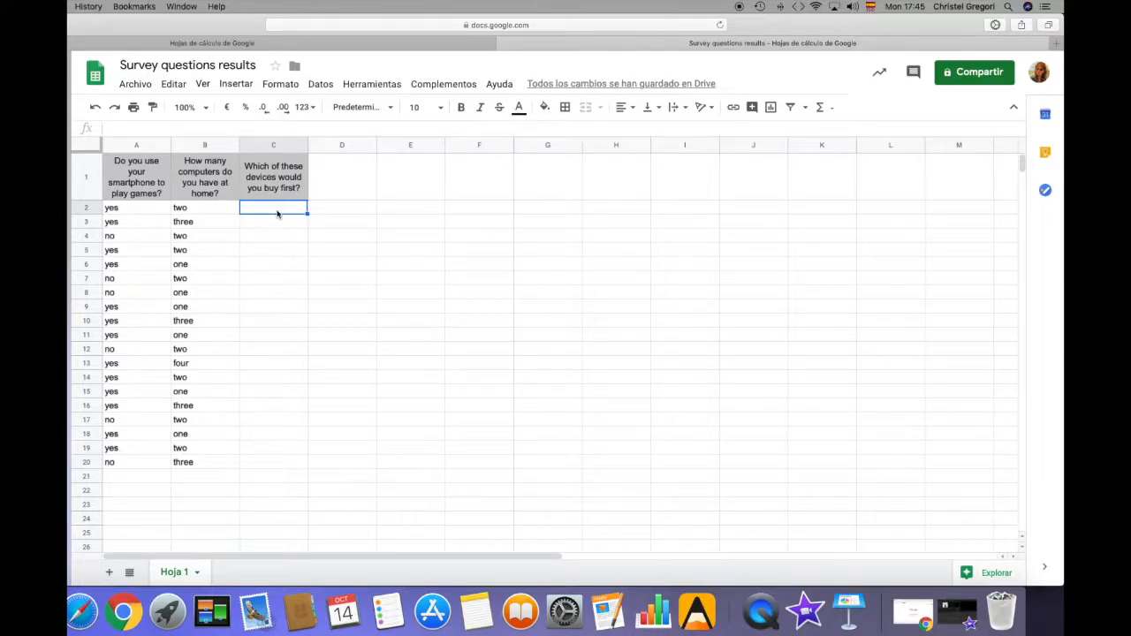
type("smar")
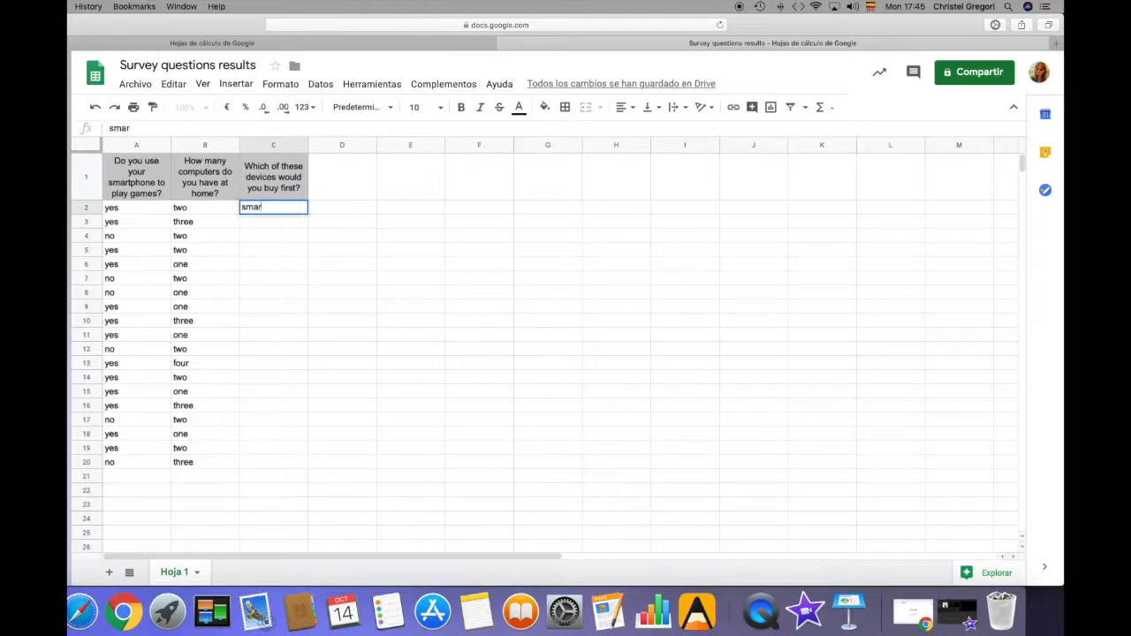
type("tphone")
key("Return")
type("laptop")
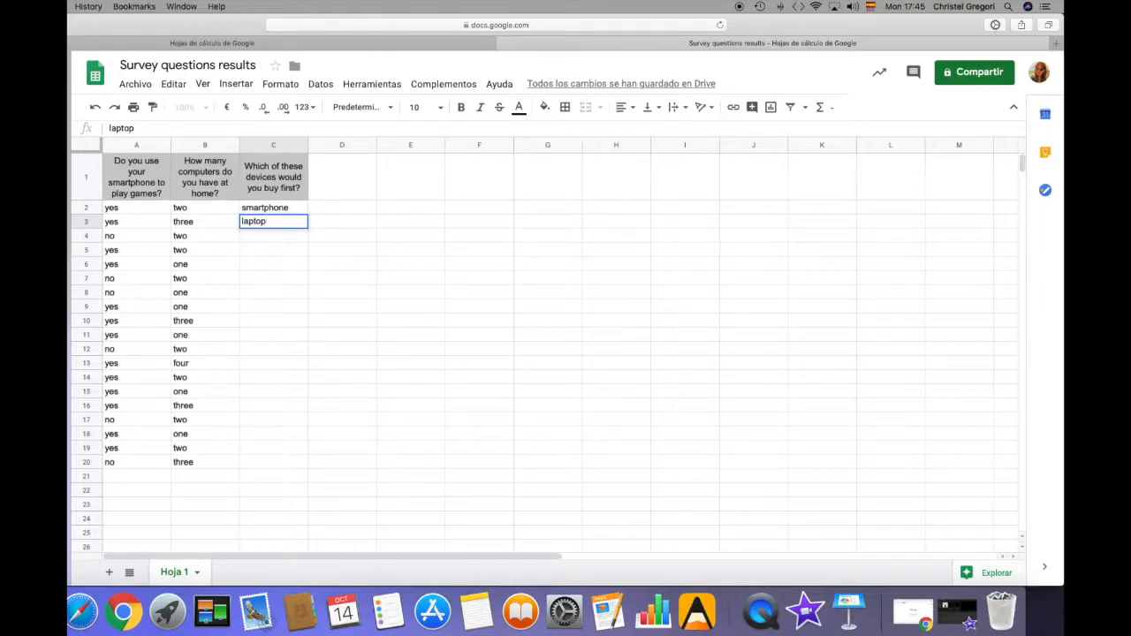
key("Return")
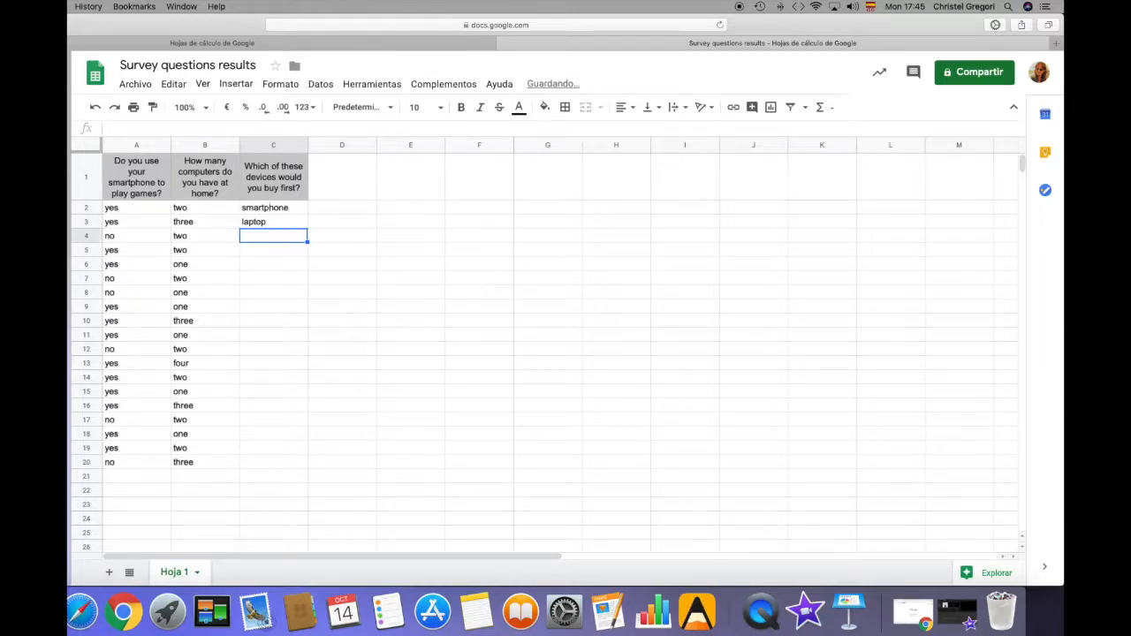
type("tabl")
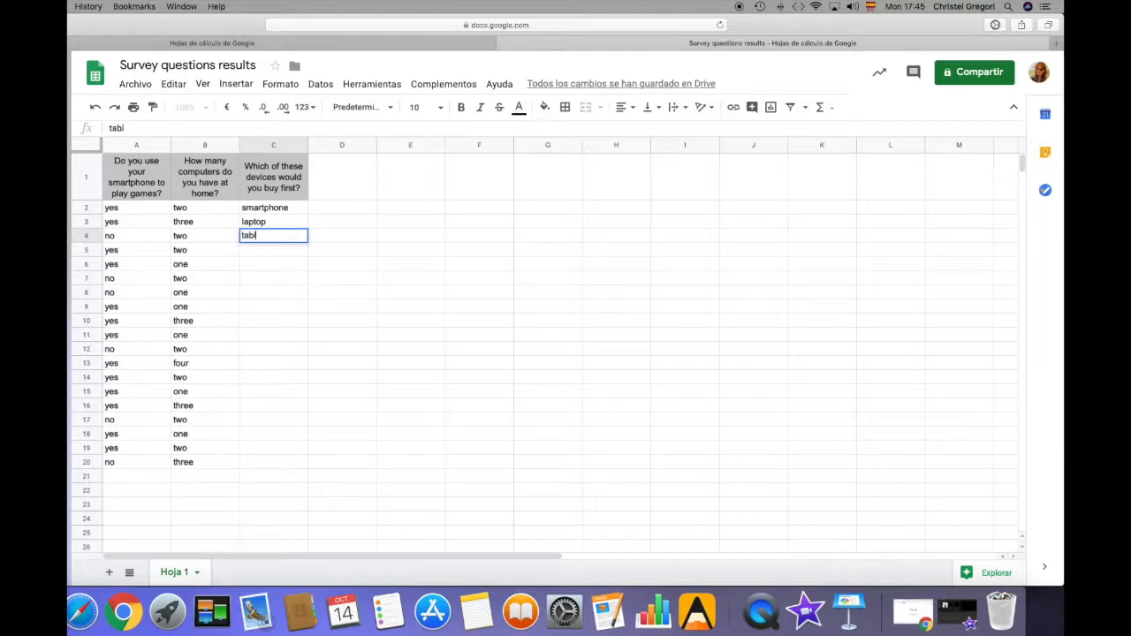
type("et")
Enter the device answers smartphone, smartphone, smartphone, tablet in cells C5:C8
left_click(276, 255)
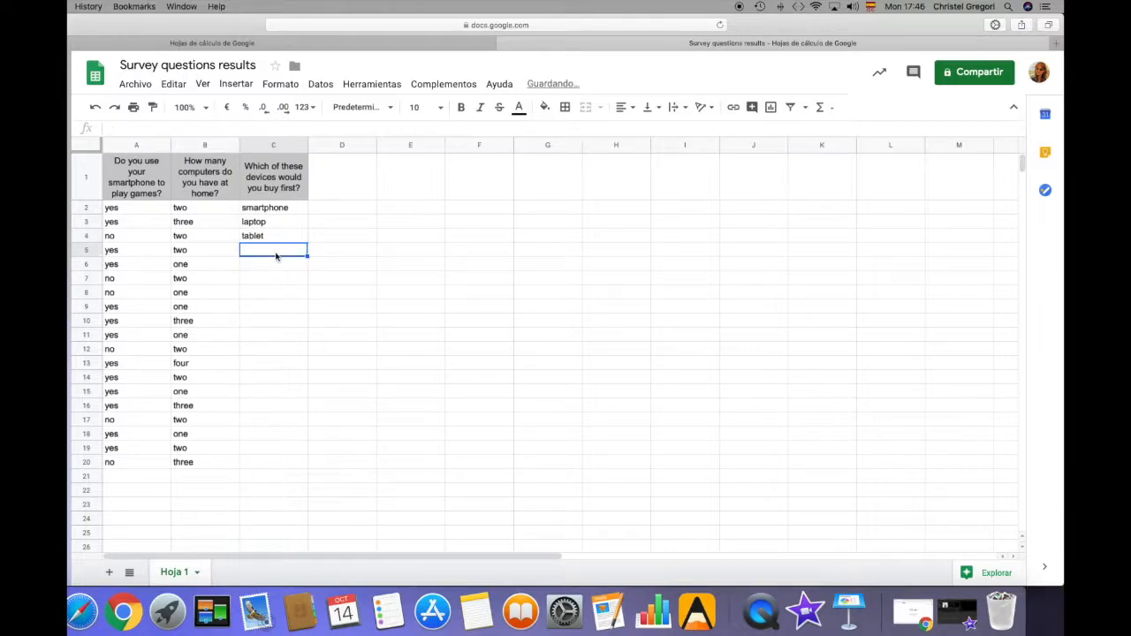
type("smartphone")
key("Return")
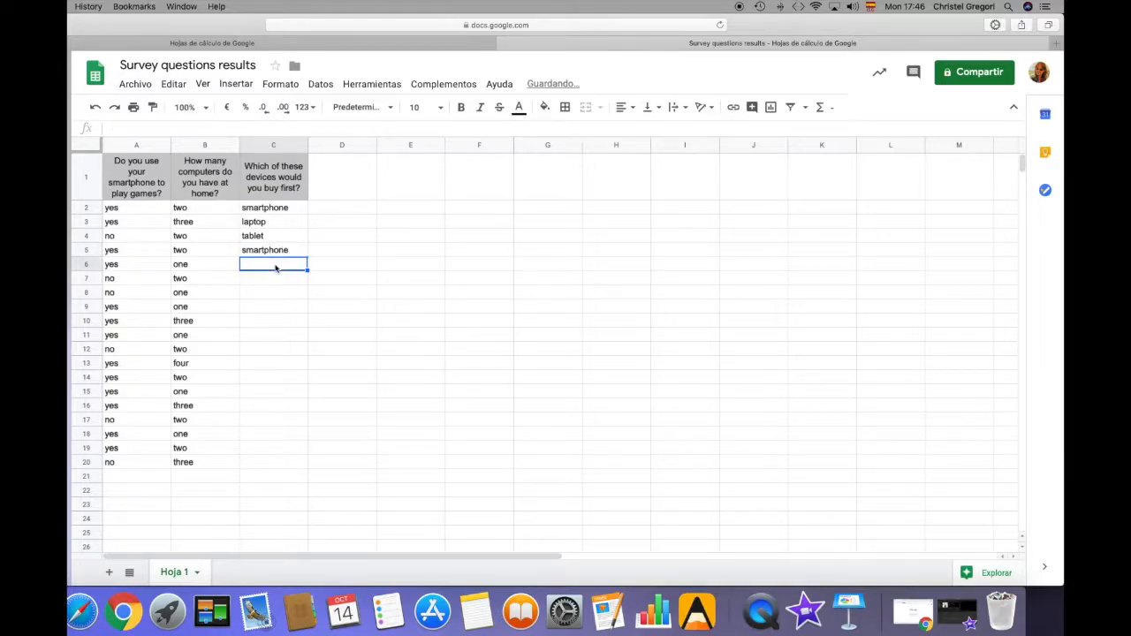
type("smartphone")
left_click(277, 280)
type("s")
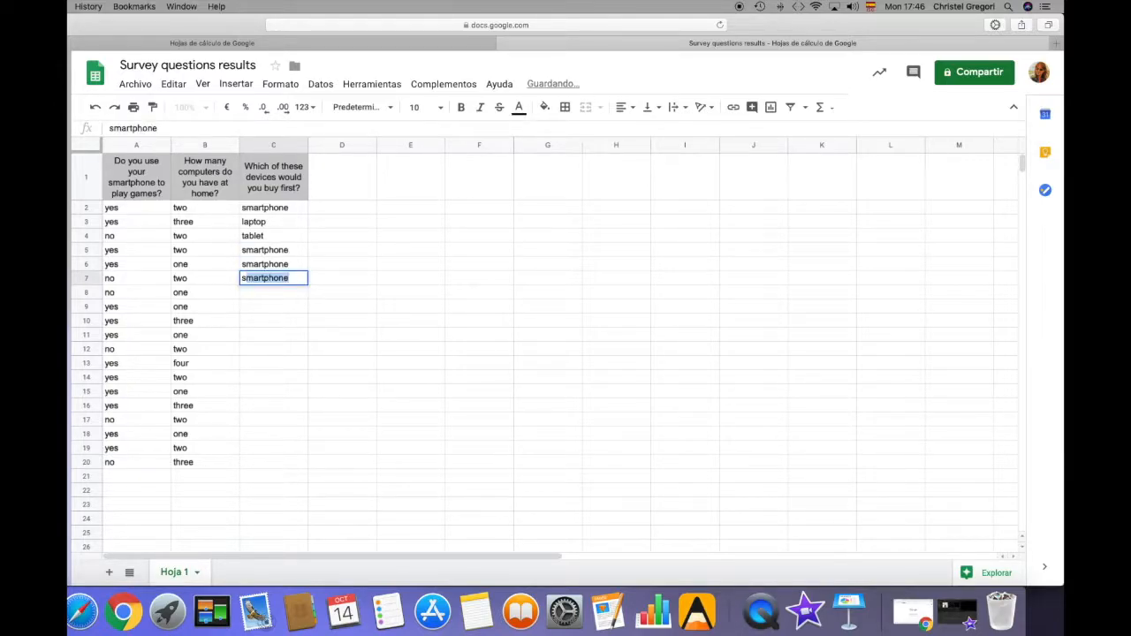
left_click(278, 298)
type("tablet")
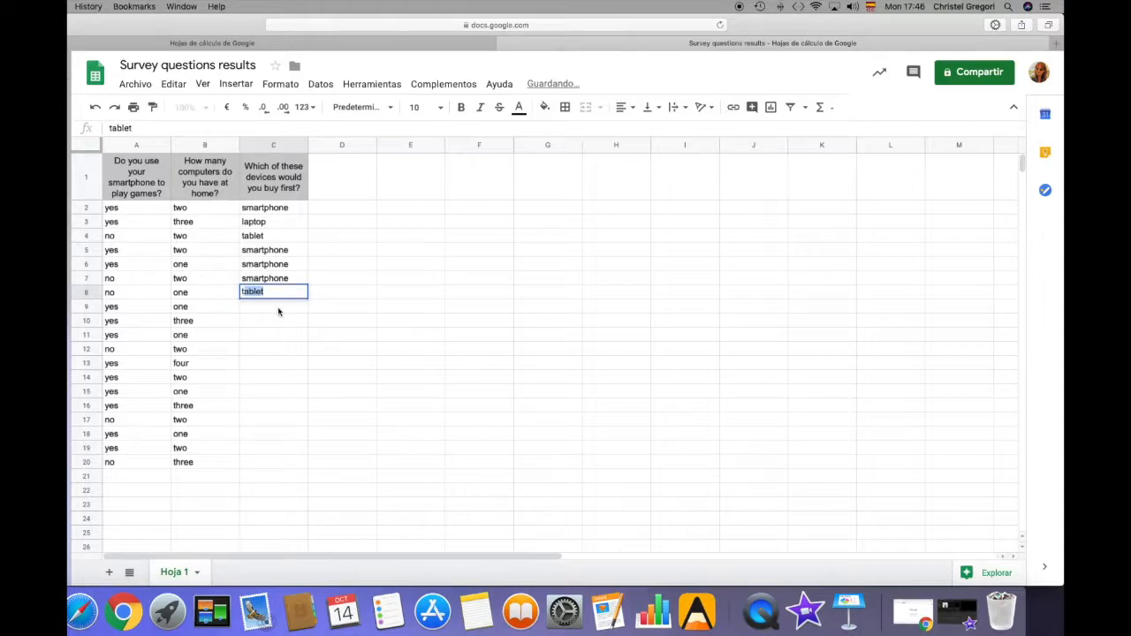
Continue the device answers with smartphone, tablet, tablet, laptop in cells C9:C12
left_click(279, 311)
type("smartphone")
left_click(279, 326)
type("tablet")
left_click(274, 336)
type("t")
left_click(274, 352)
type("l")
Enter the device answers tablet, laptop, tablet in cells C13:C15
left_click(278, 364)
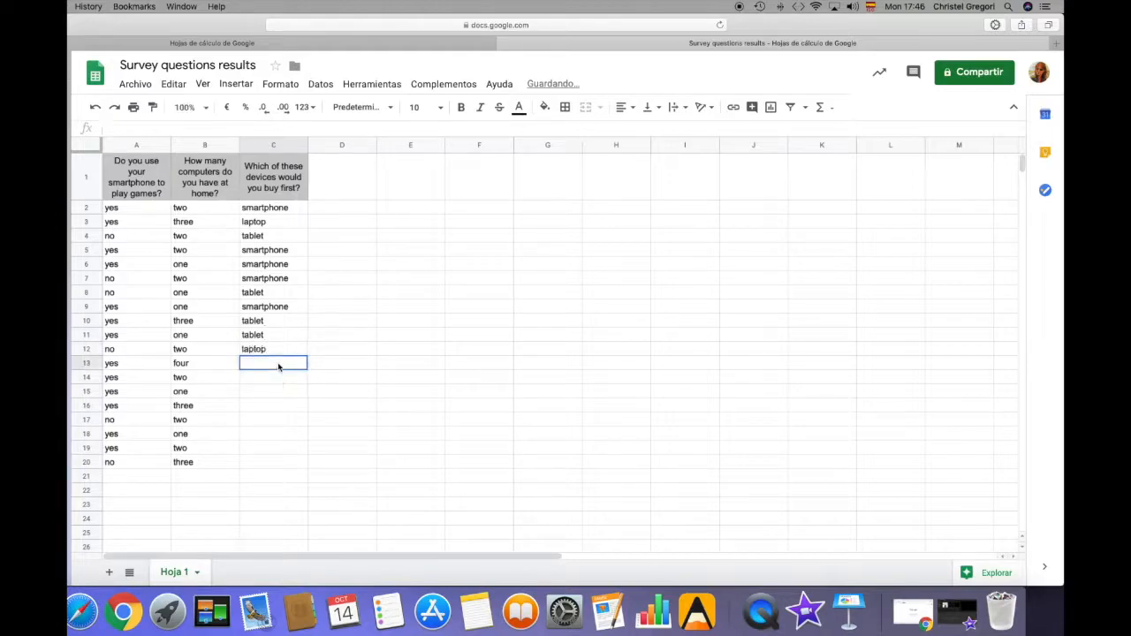
type("tablet")
left_click(280, 378)
type("l")
left_click(276, 396)
type("t")
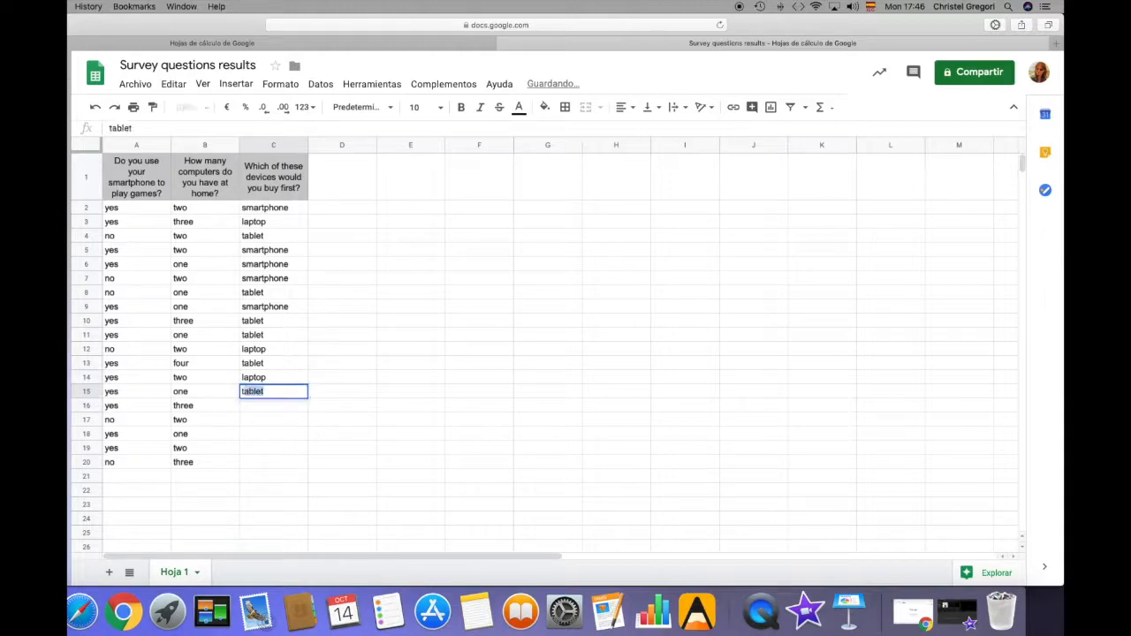
Enter smartphone as the device answer in each of the cells C16:C18
left_click(275, 409)
type("s")
left_click(275, 421)
type("s")
left_click(275, 432)
type("s")
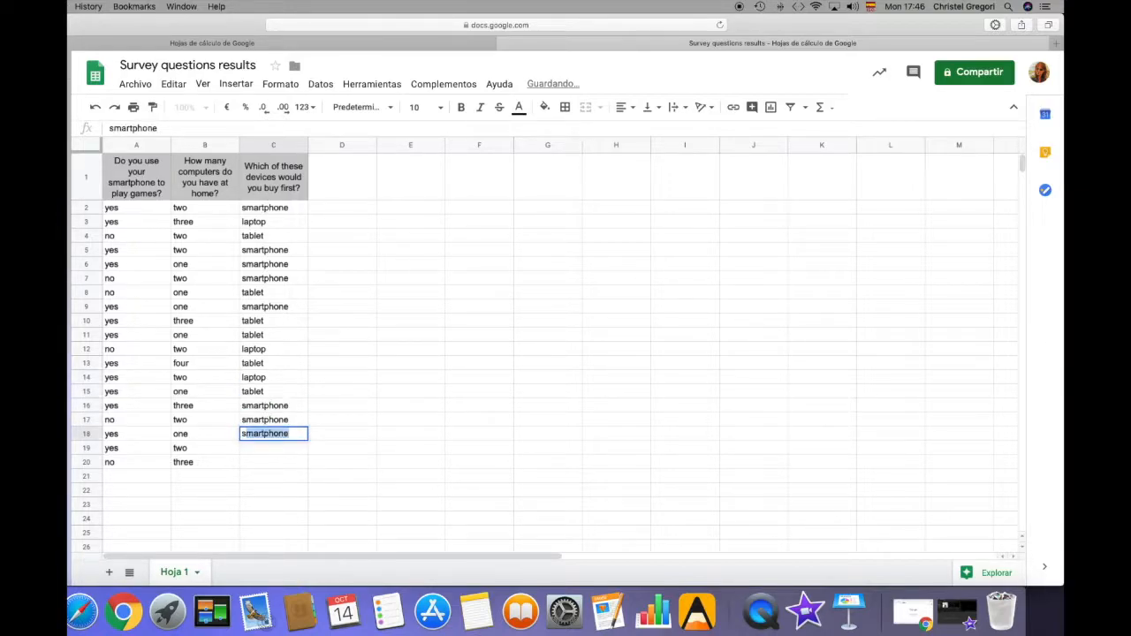
Complete the device answers with tablet in C19 and laptop in C20
left_click(280, 453)
type("y")
type("tablet")
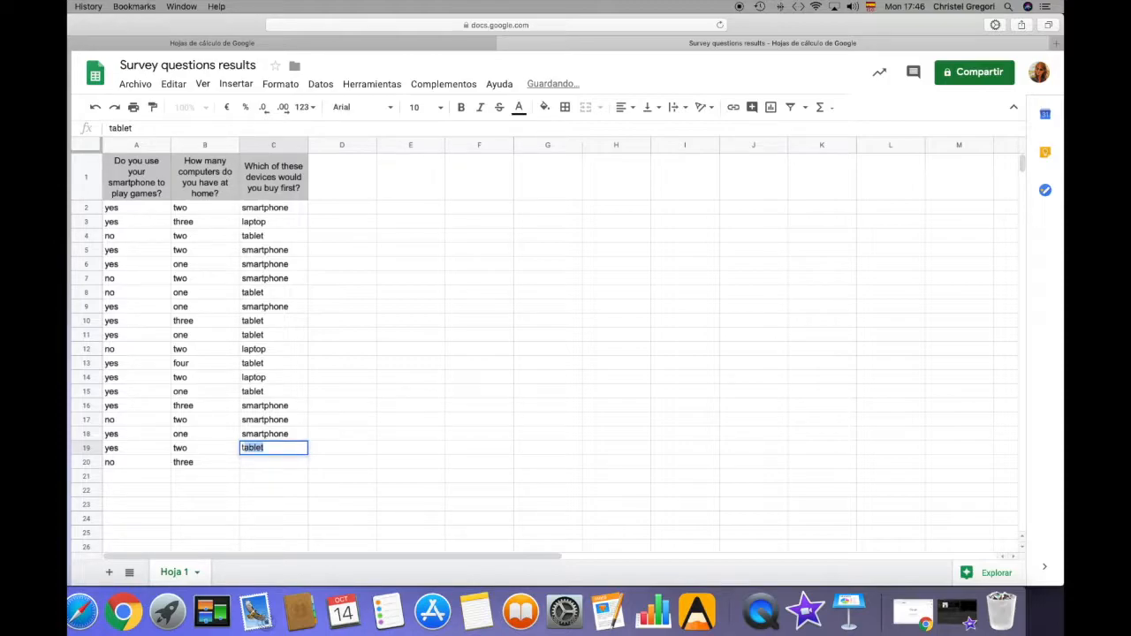
left_click(281, 466)
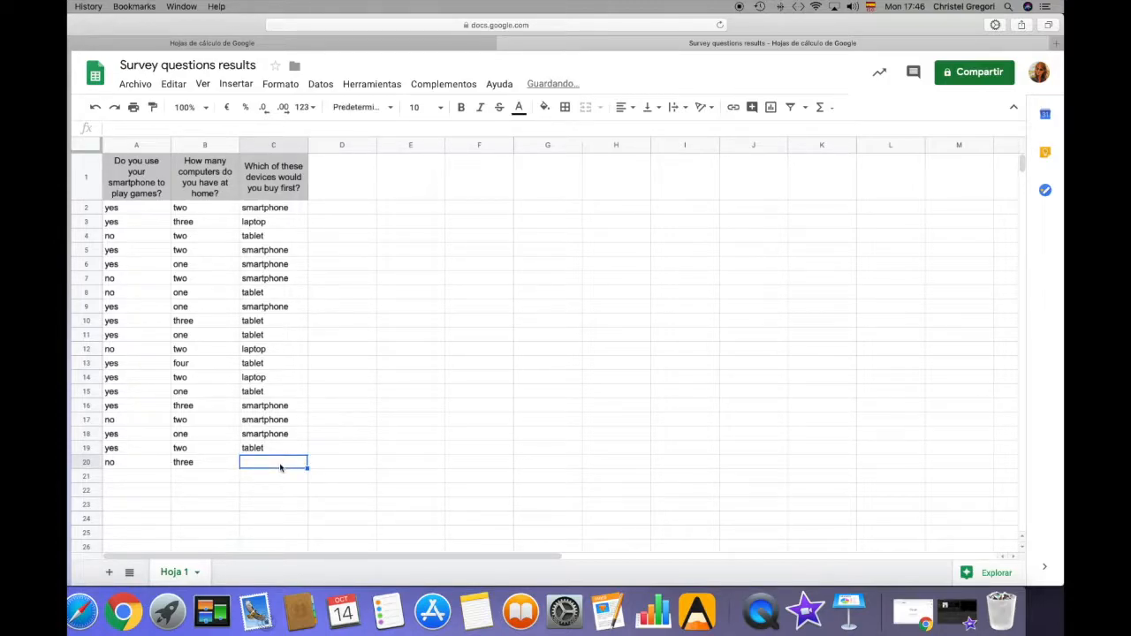
type("laptop")
left_click(369, 394)
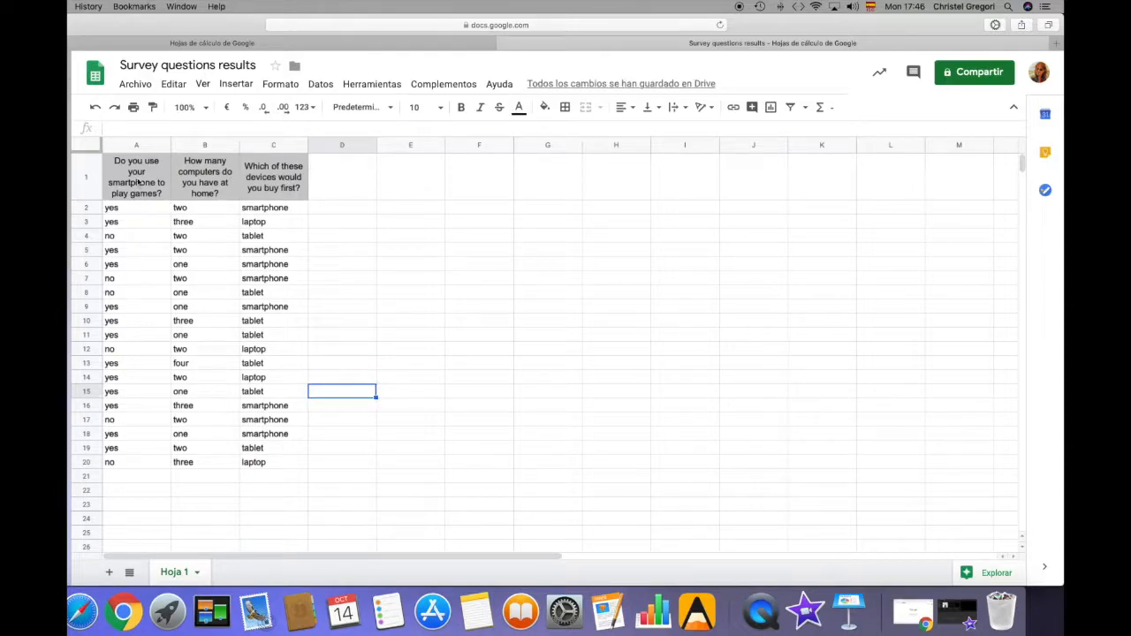
Insert a pie chart of the smartphone-games question and its answers in A1:A20
left_click_drag(137, 175, 156, 466)
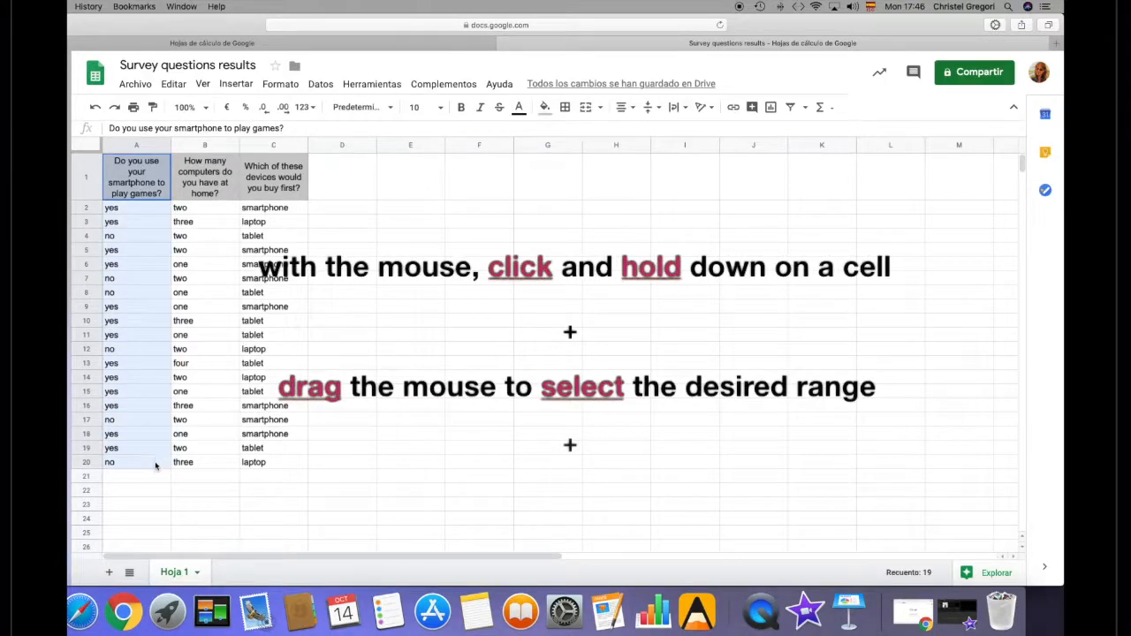
left_click(245, 86)
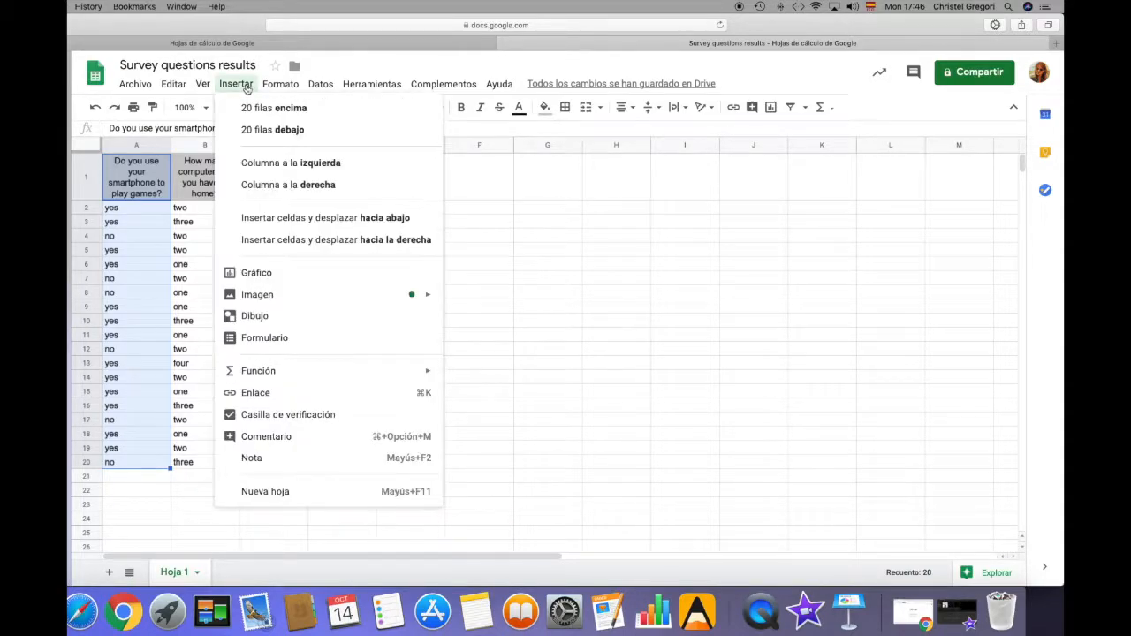
left_click(288, 281)
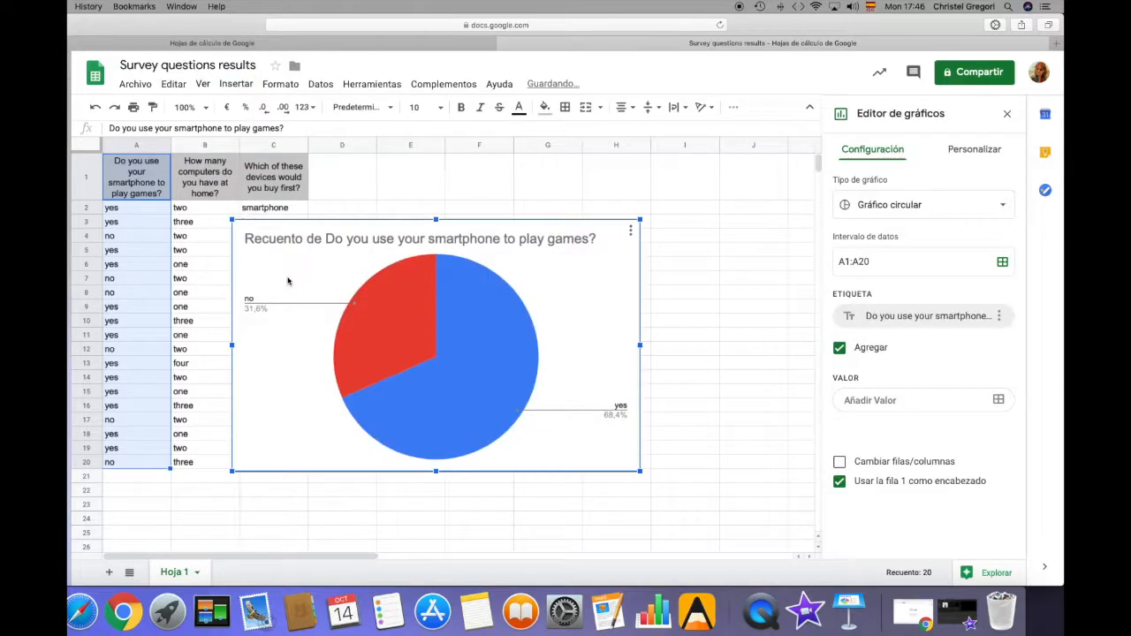
Remove "Recuento de" from the chart title so it reads "Do you use your smartphone to play games?"
left_click(331, 241)
left_click(308, 237)
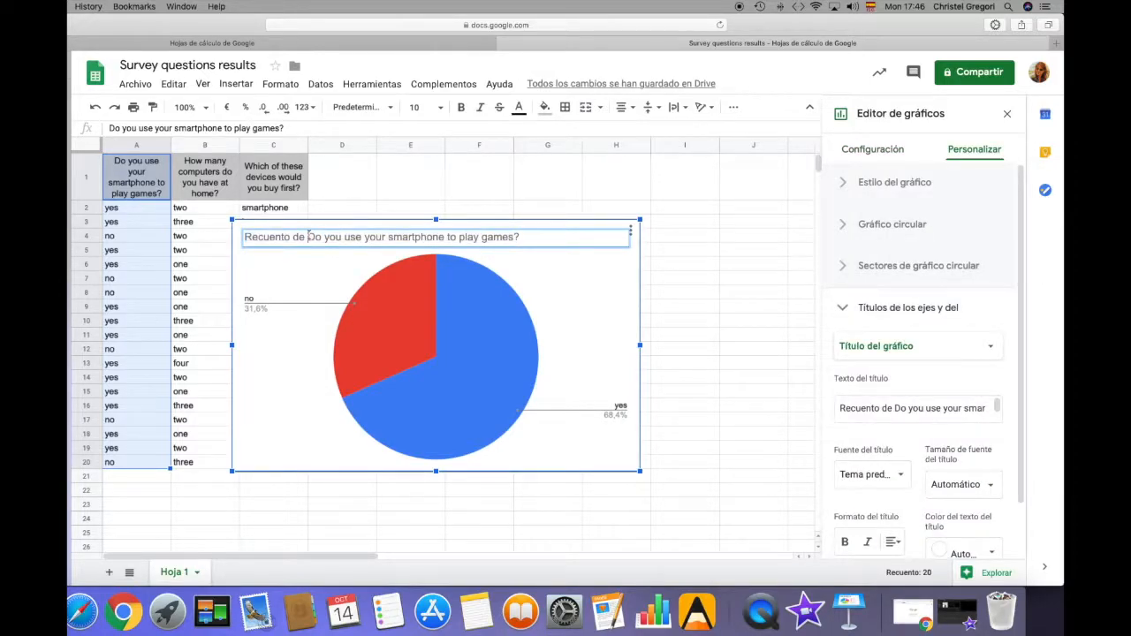
key("BackSpace")
key("BackSpace")
key("BackSpace")
key("BackSpace")
key("BackSpace")
key("BackSpace")
key("BackSpace")
key("BackSpace")
key("BackSpace")
key("BackSpace")
key("BackSpace")
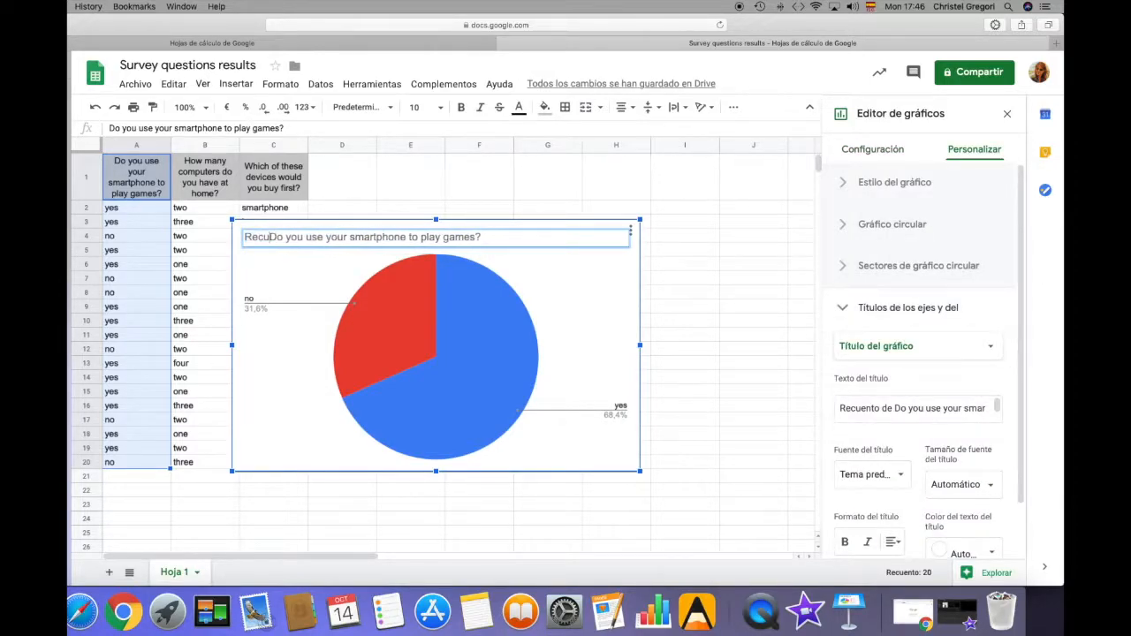
key("BackSpace")
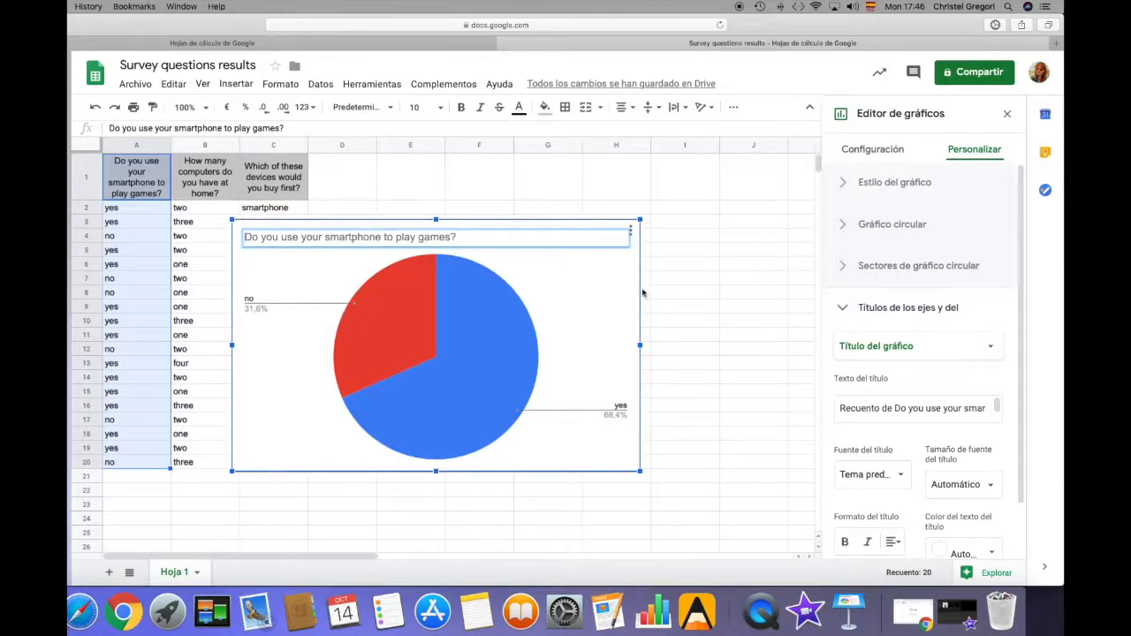
Move the smartphone-games chart beside the answer columns, level with the header row, and shrink it to span about columns D to H
left_click_drag(596, 324, 687, 260)
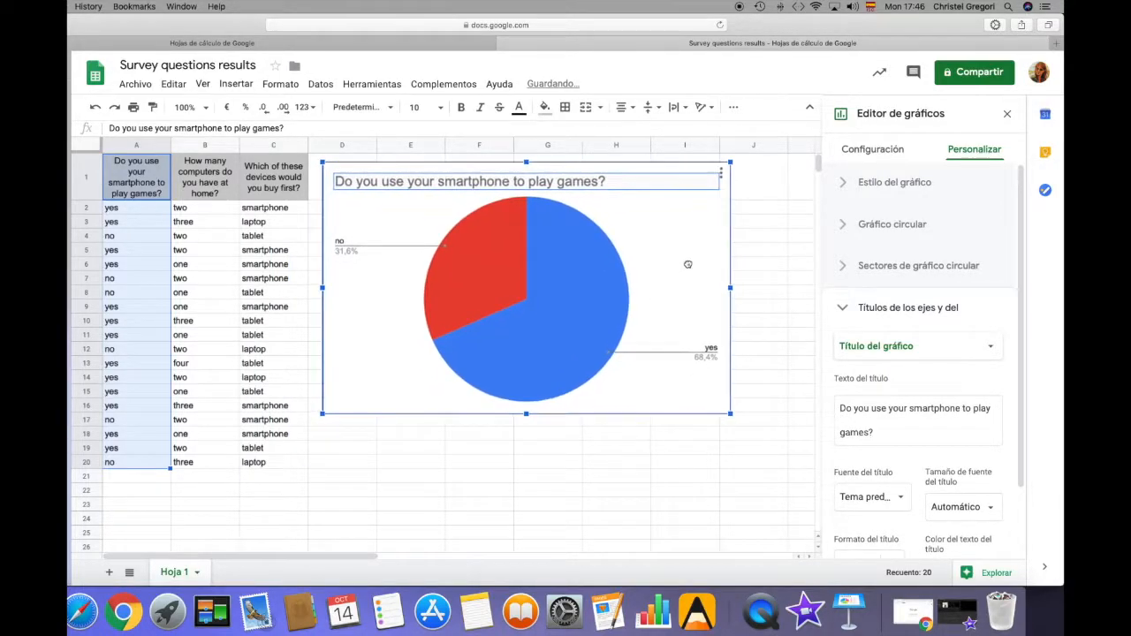
left_click_drag(731, 412, 612, 351)
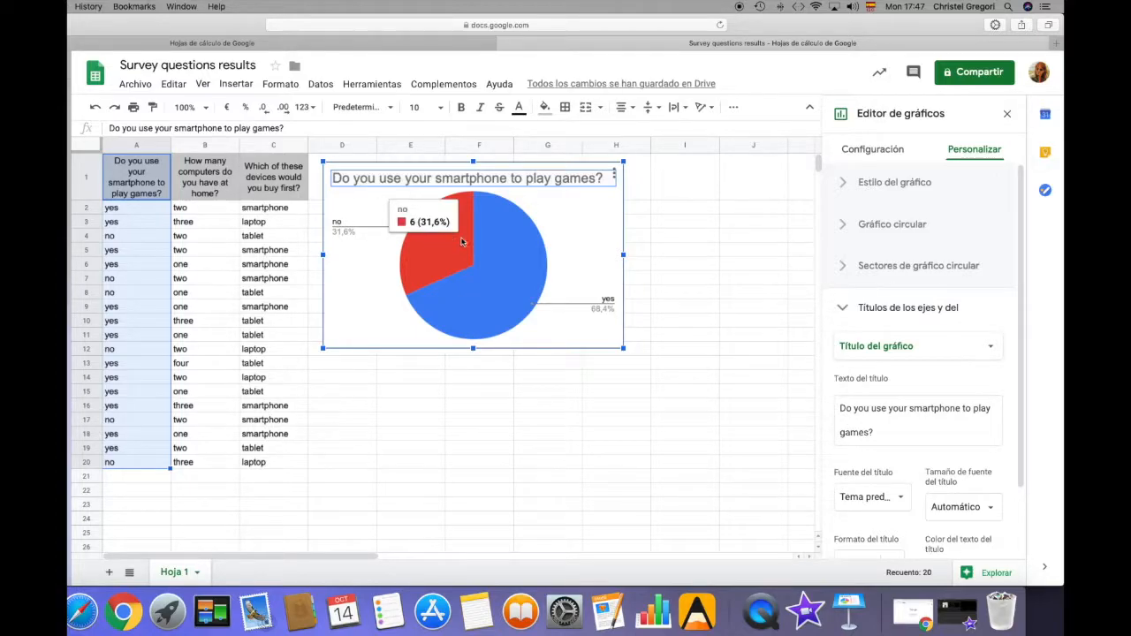
mouse_move(538, 290)
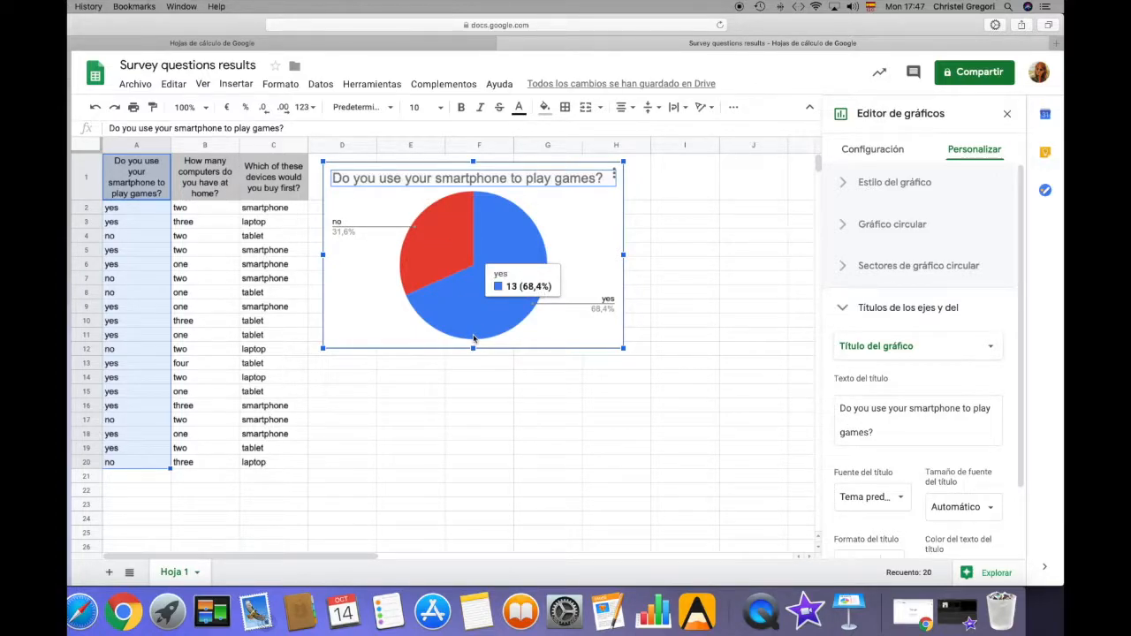
Insert a pie chart of the number-of-computers question and its answers in B1:B20
left_click(202, 165)
left_click(271, 172)
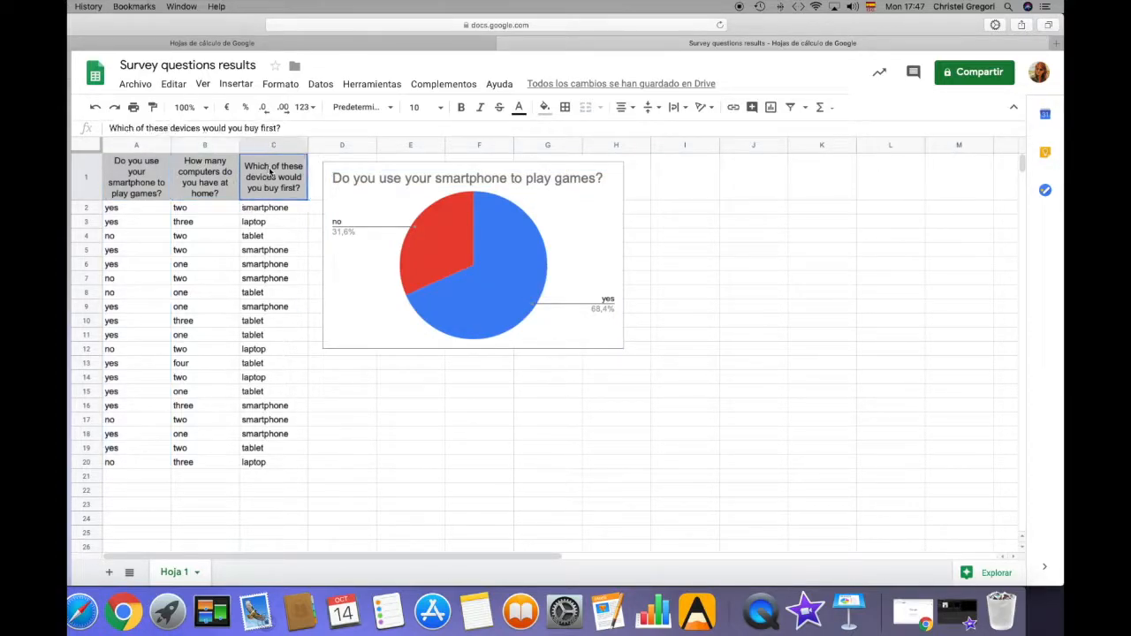
left_click_drag(209, 169, 215, 466)
left_click(236, 83)
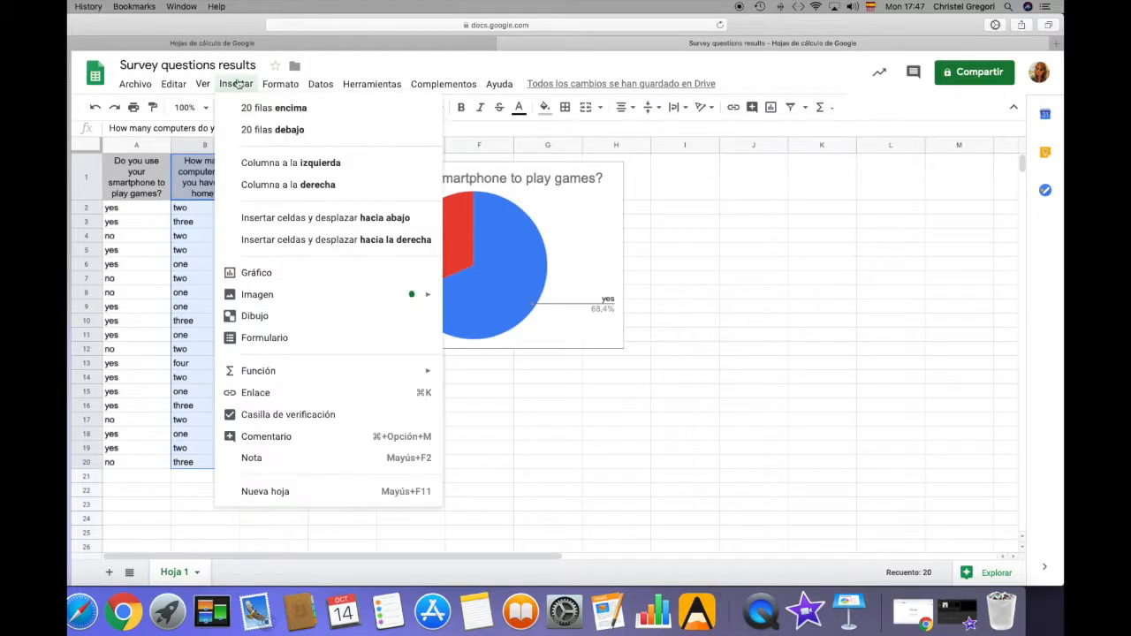
left_click(256, 273)
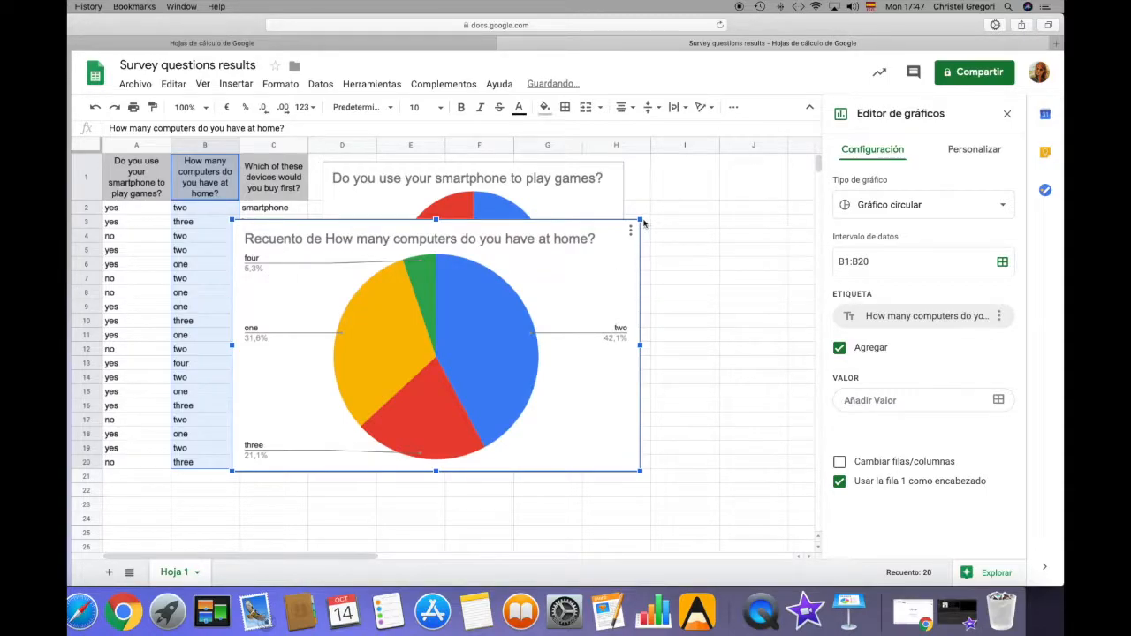
Shrink the number-of-computers chart to the width of the first chart, place it directly below that chart, and dismiss the selection tip
left_click_drag(640, 220, 543, 281)
left_click_drag(505, 346, 595, 429)
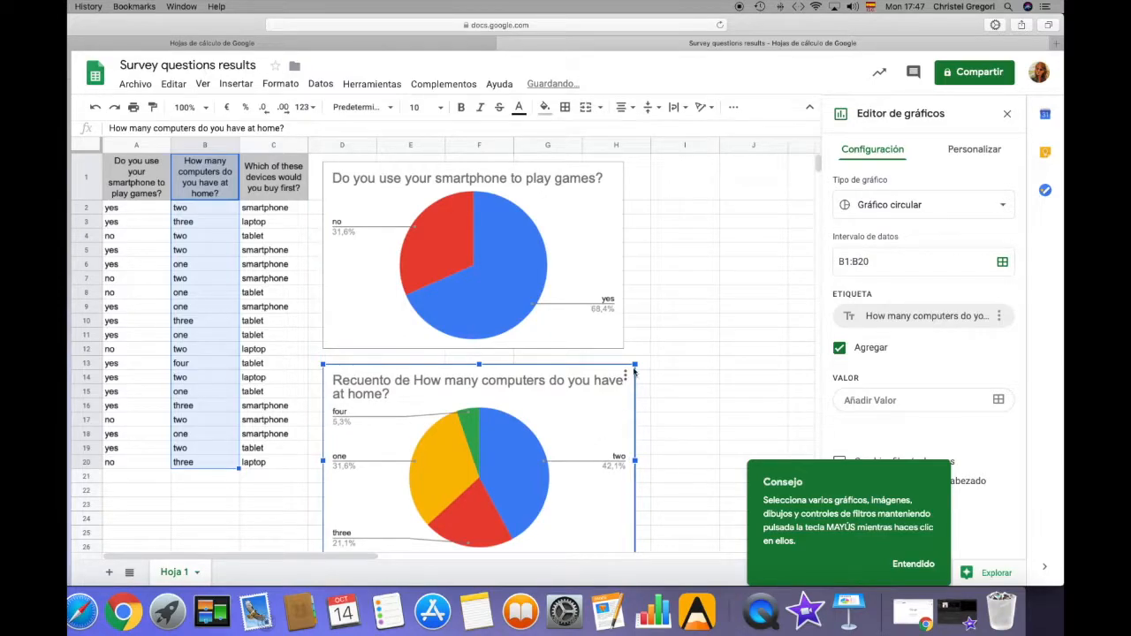
left_click_drag(637, 363, 625, 371)
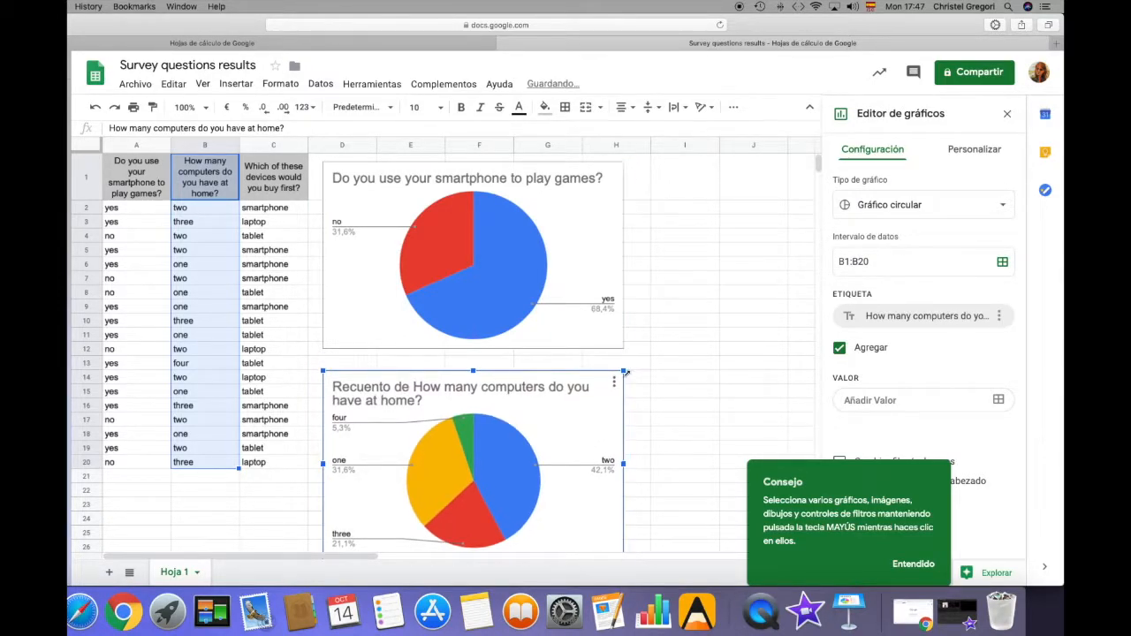
scroll(686, 365, "down", 5)
scroll(686, 365, "right", 2)
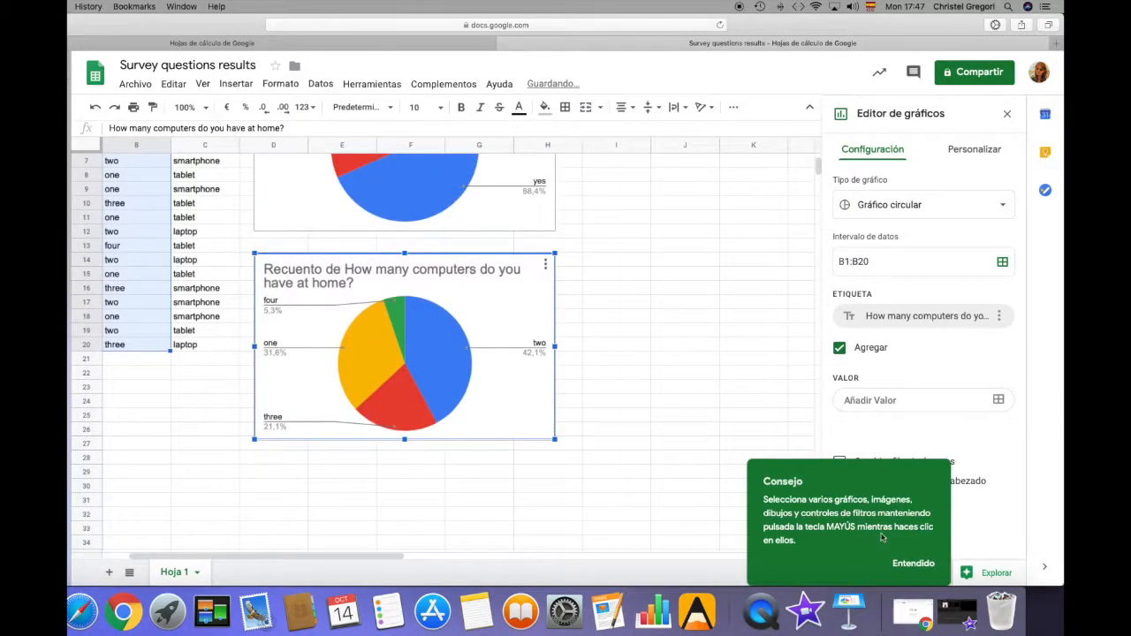
left_click(915, 564)
scroll(550, 407, "up", 5)
scroll(551, 407, "left", 2)
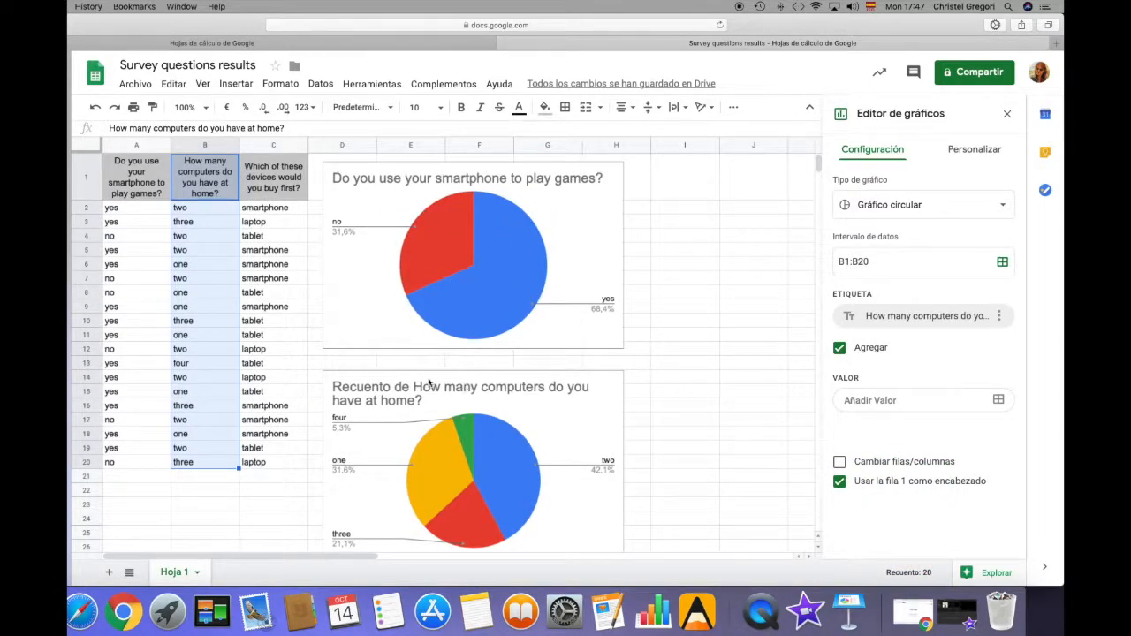
Remove "Recuento de" from the second chart's title so it reads "How many computers do you have at home?"
left_click(419, 391)
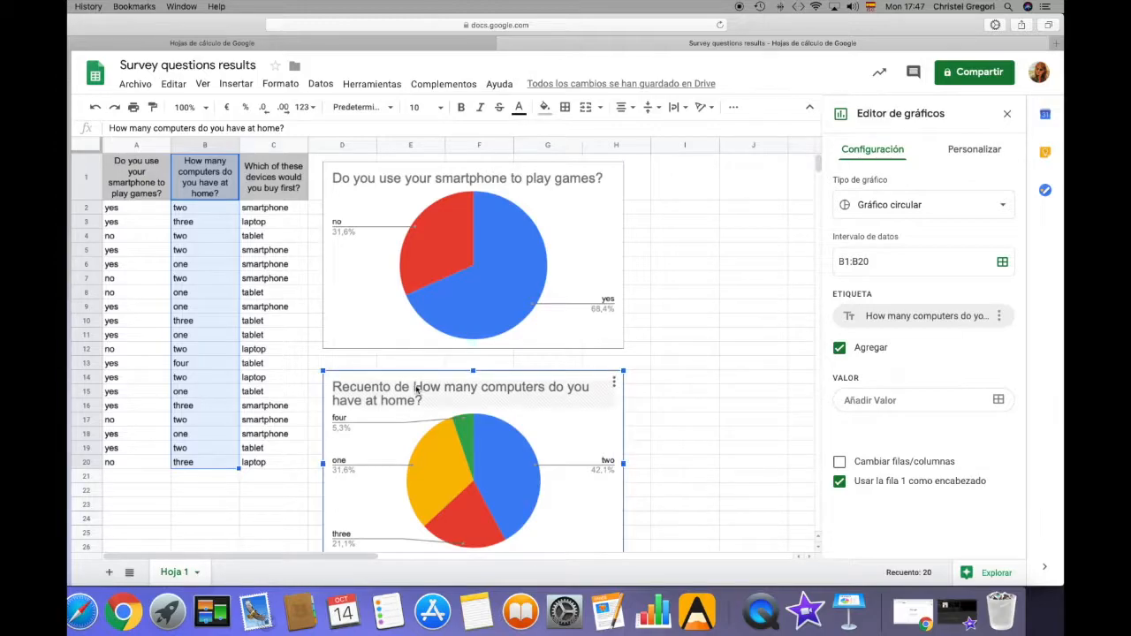
left_click(417, 389)
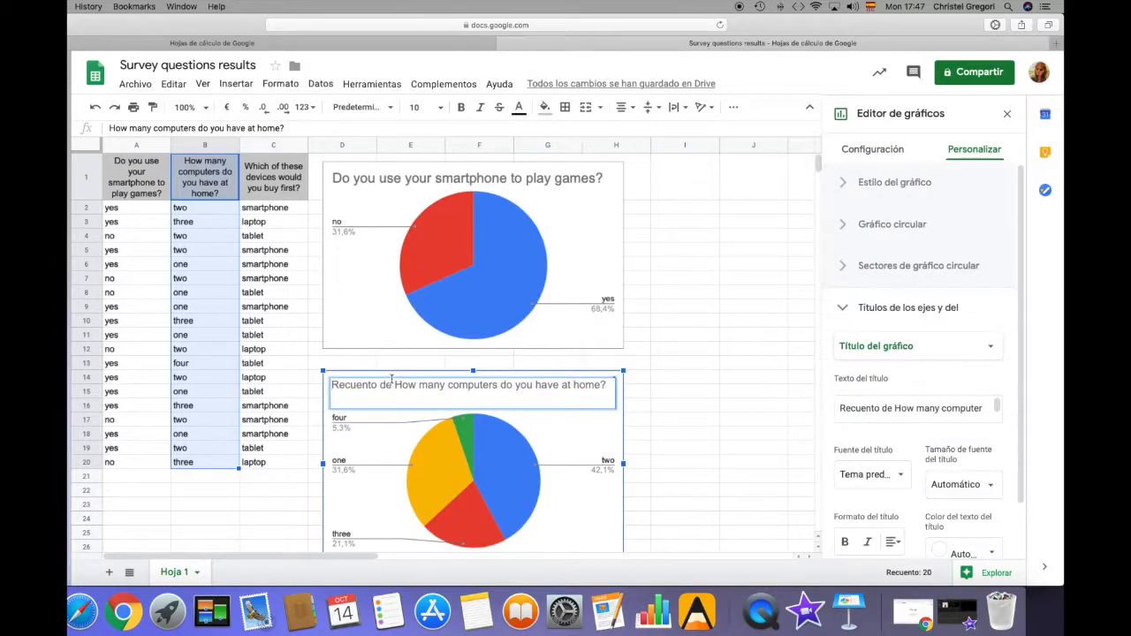
key("BackSpace")
key("BackSpace")
key("BackSpace")
key("BackSpace")
key("BackSpace")
key("BackSpace")
key("BackSpace")
key("BackSpace")
key("BackSpace")
key("BackSpace")
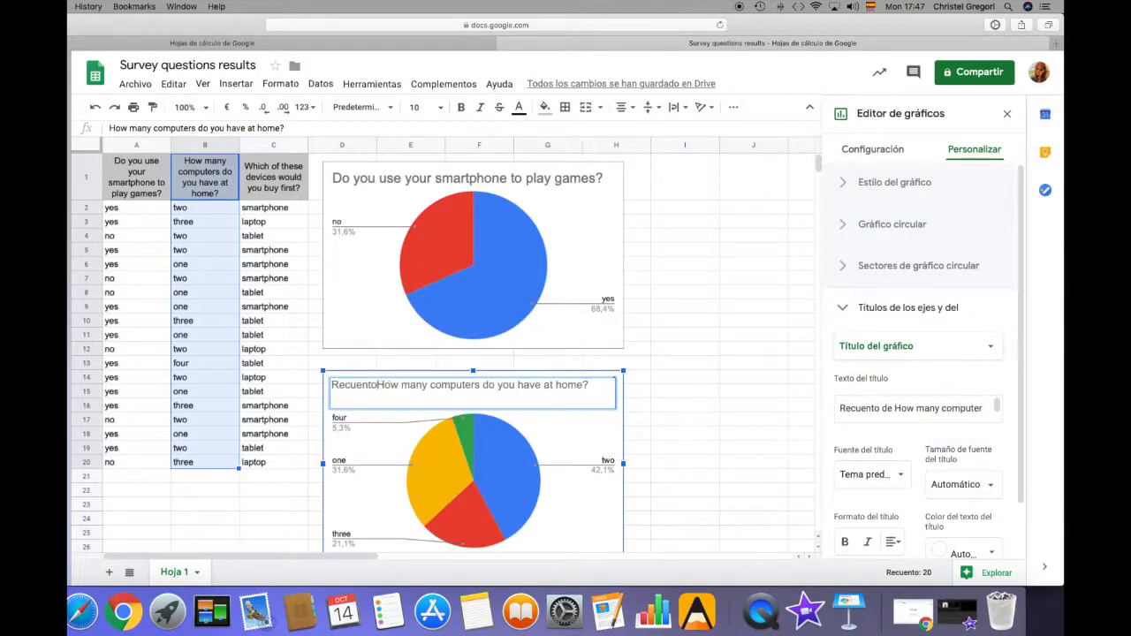
key("BackSpace")
key("BackSpace")
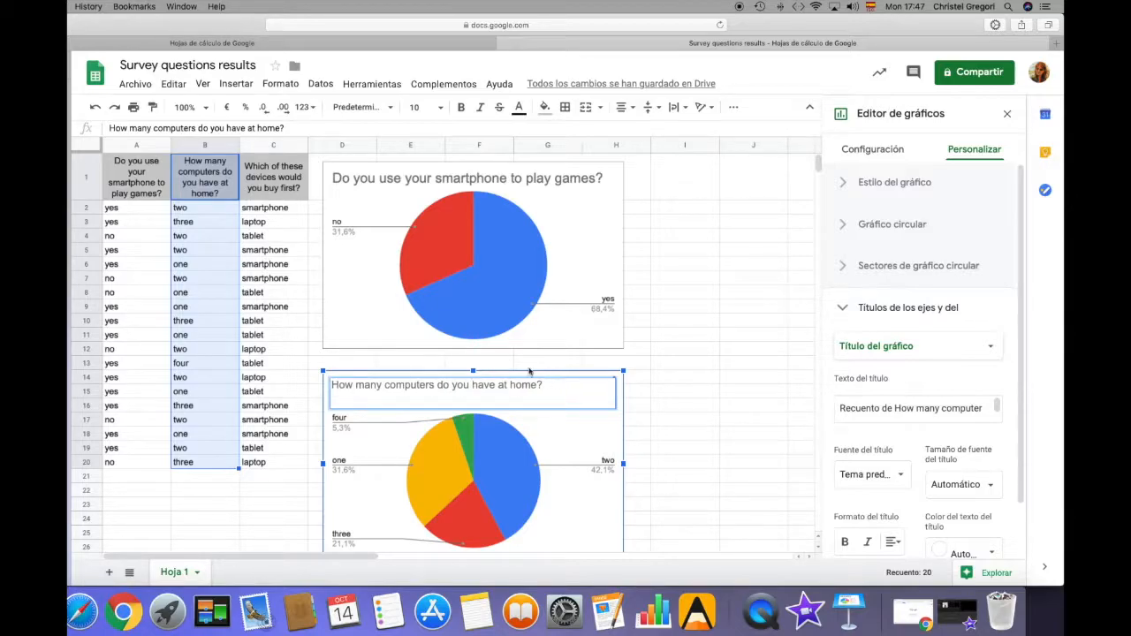
left_click(683, 378)
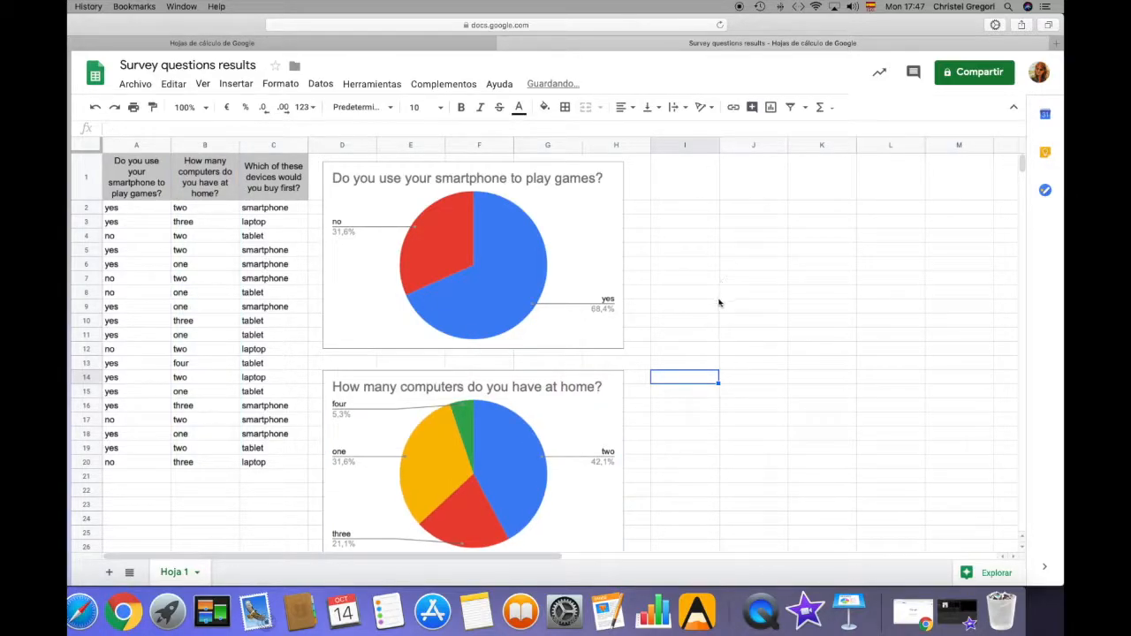
Move the number-of-computers chart to the right of the smartphone-games chart, aligned with its top edge
scroll(720, 304, "down", 5)
scroll(720, 304, "up", 4)
scroll(720, 303, "up", 1)
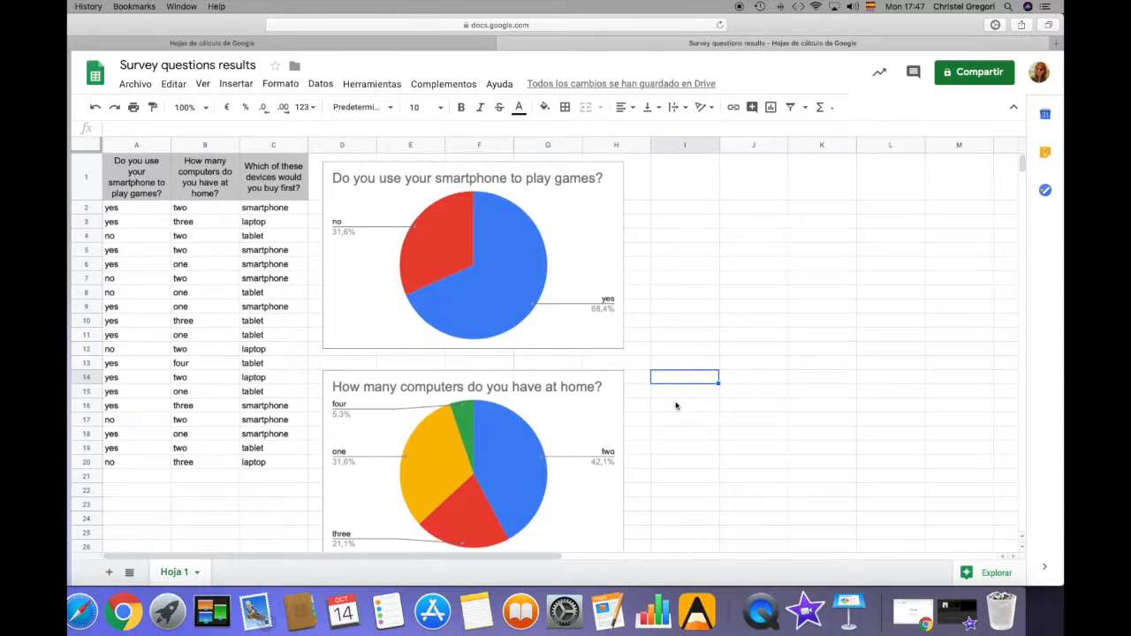
left_click(579, 417)
left_click_drag(579, 417, 891, 209)
left_click(606, 437)
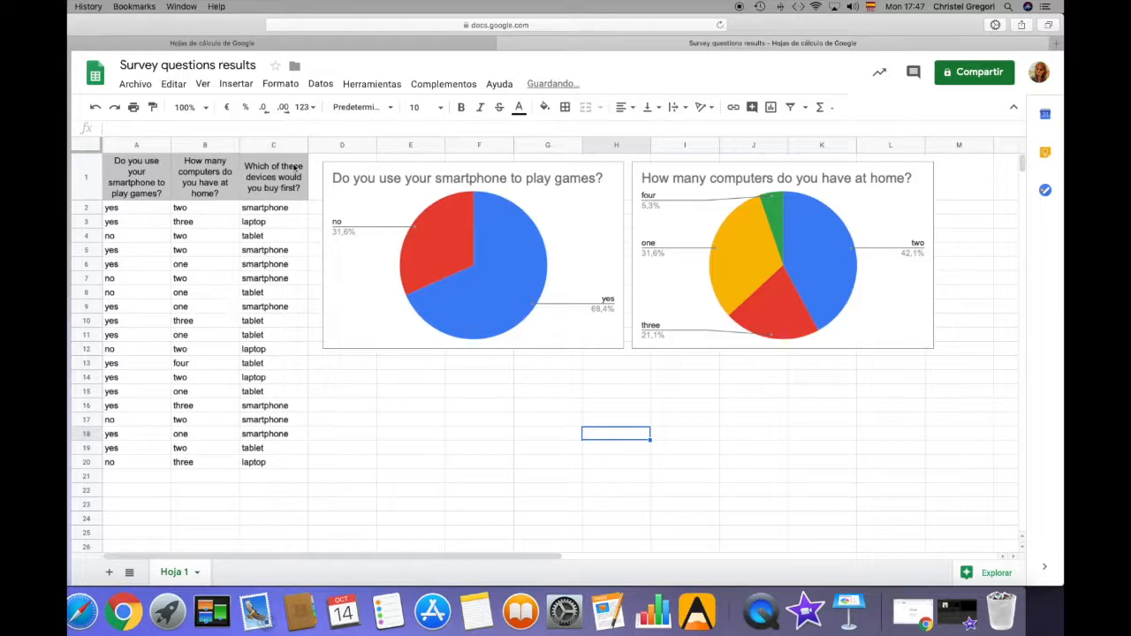
Insert a pie chart of the which-device-to-buy-first question and its answers in C1:C20
left_click(263, 179)
left_click_drag(264, 178, 272, 466)
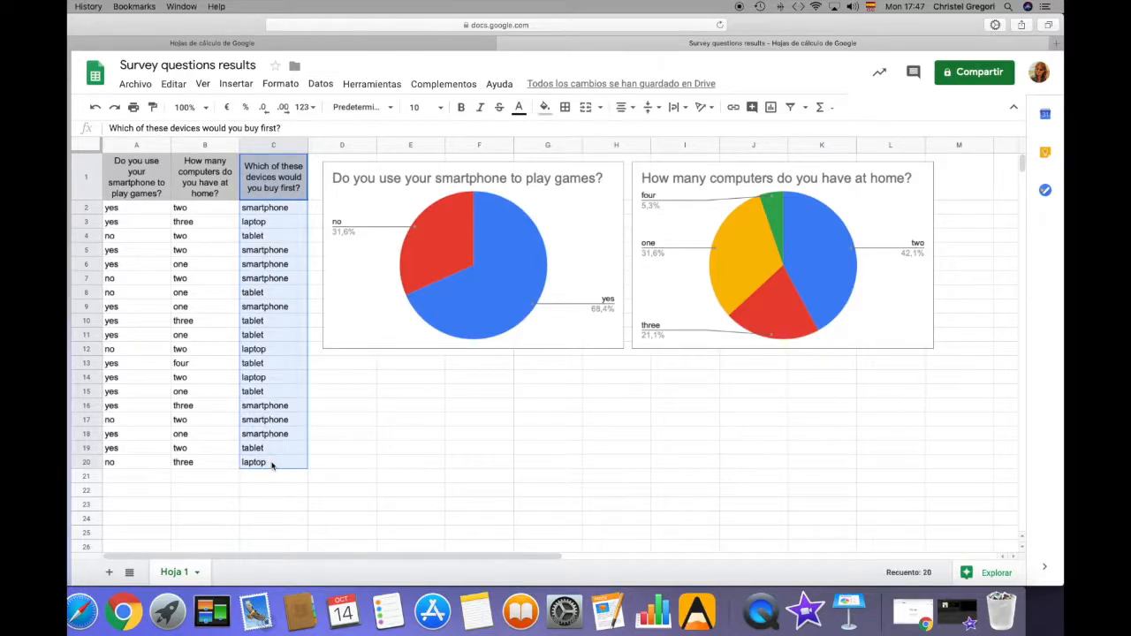
left_click(235, 83)
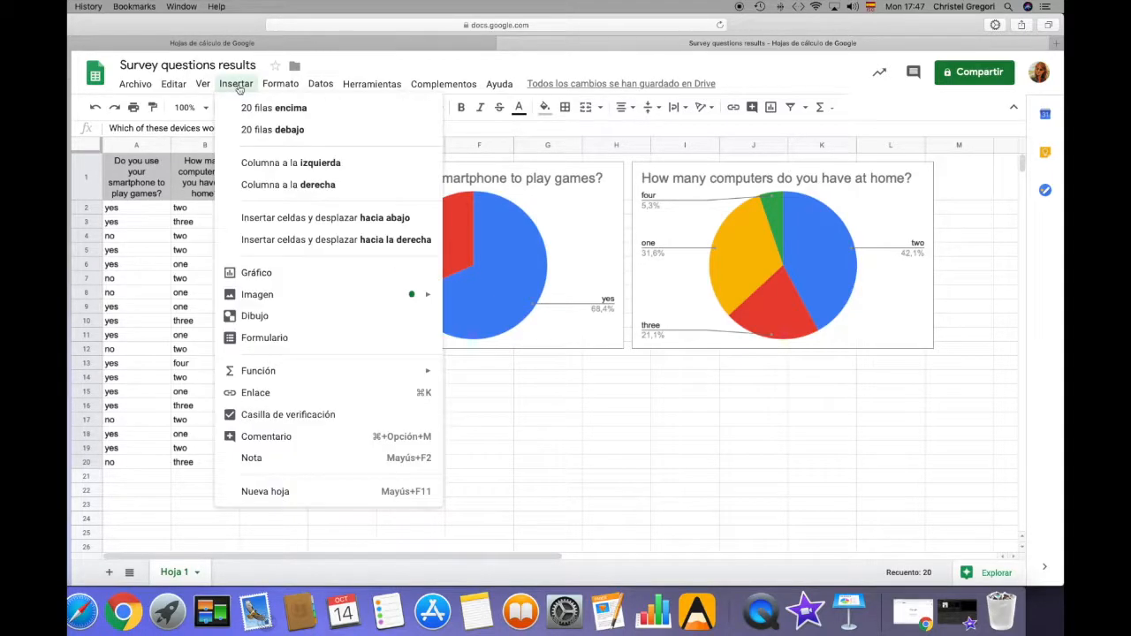
left_click(268, 271)
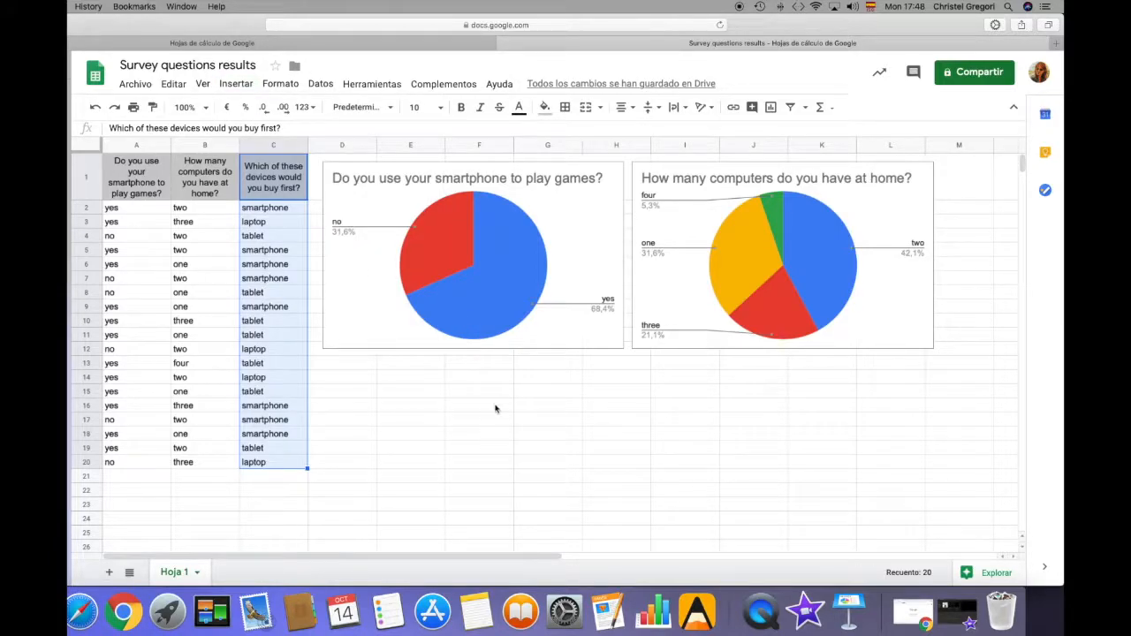
Place the device-question chart directly below the smartphone-games chart and shrink it to that chart's width
left_click_drag(231, 220, 318, 359)
left_click_drag(446, 392, 452, 392)
scroll(661, 487, "down", 3)
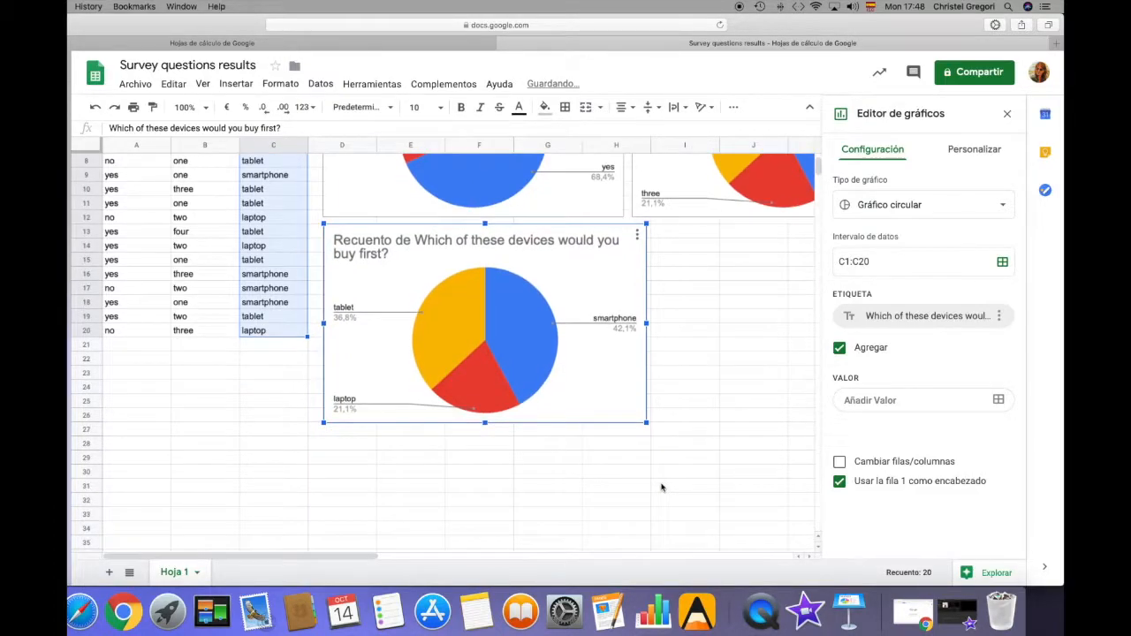
left_click_drag(647, 423, 624, 408)
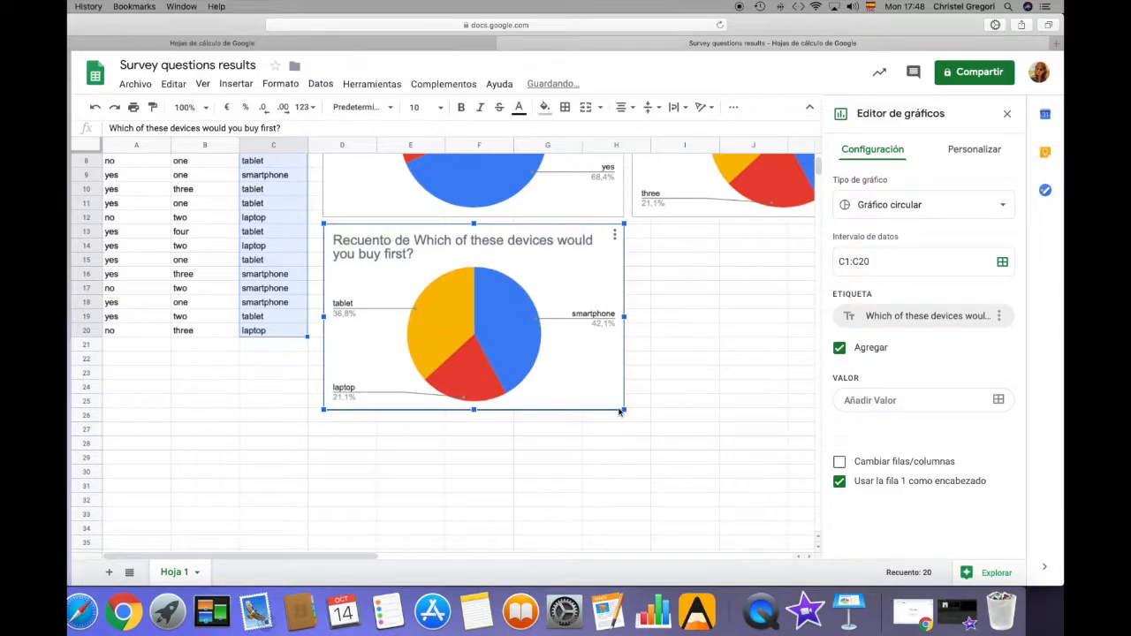
Inspect the answer counts and percentages of the laptop, tablet and smartphone slices in the device-question chart
scroll(717, 416, "up", 3)
mouse_move(464, 511)
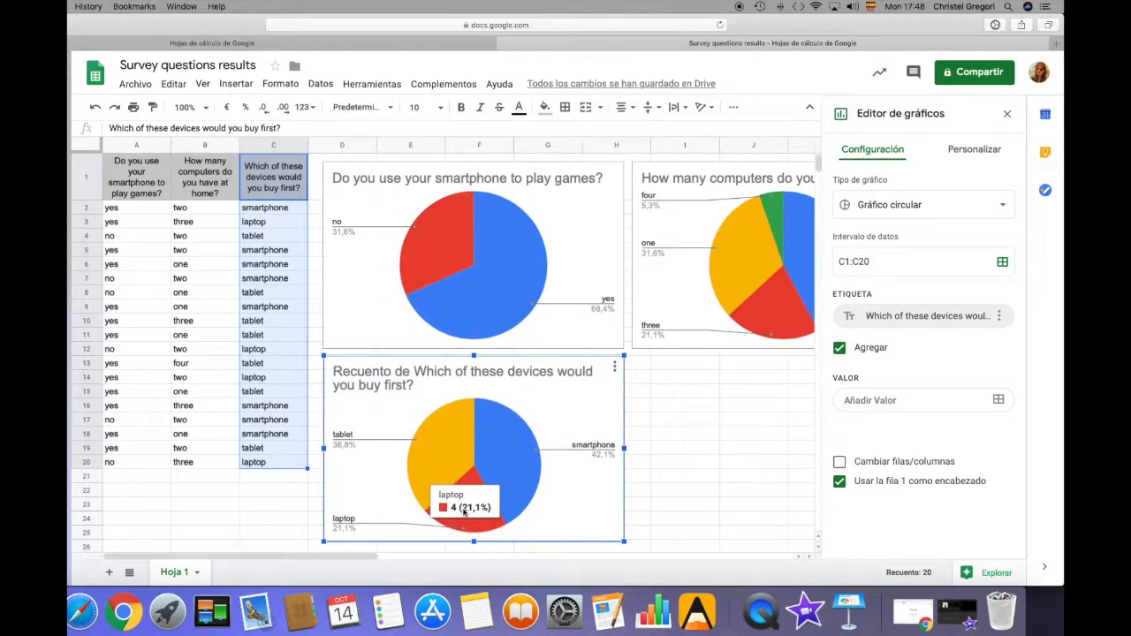
mouse_move(447, 463)
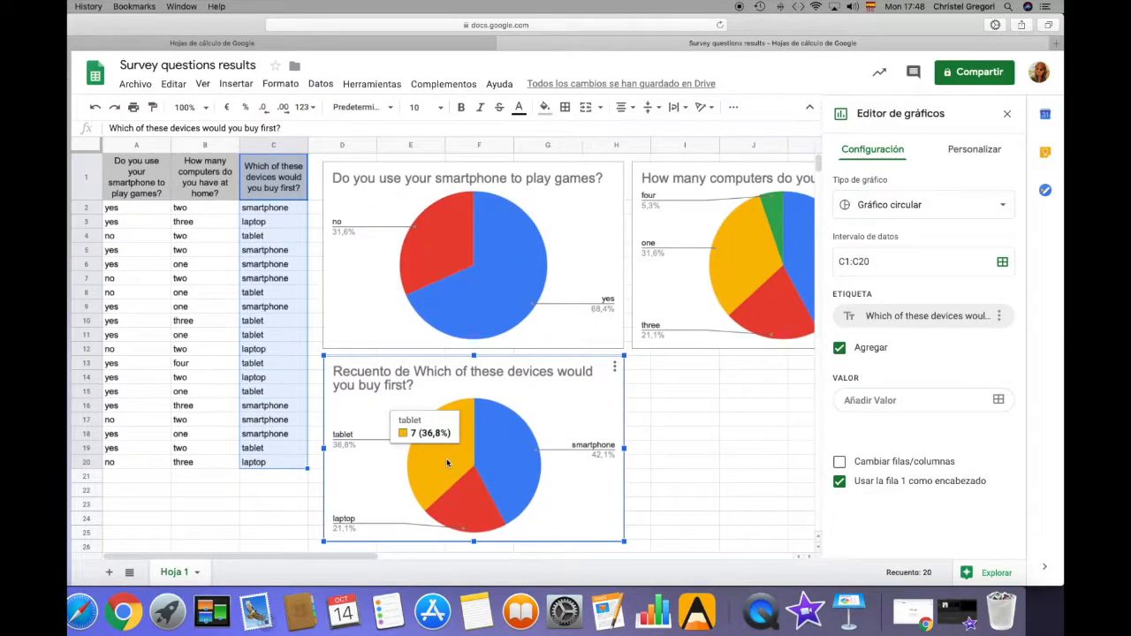
mouse_move(502, 460)
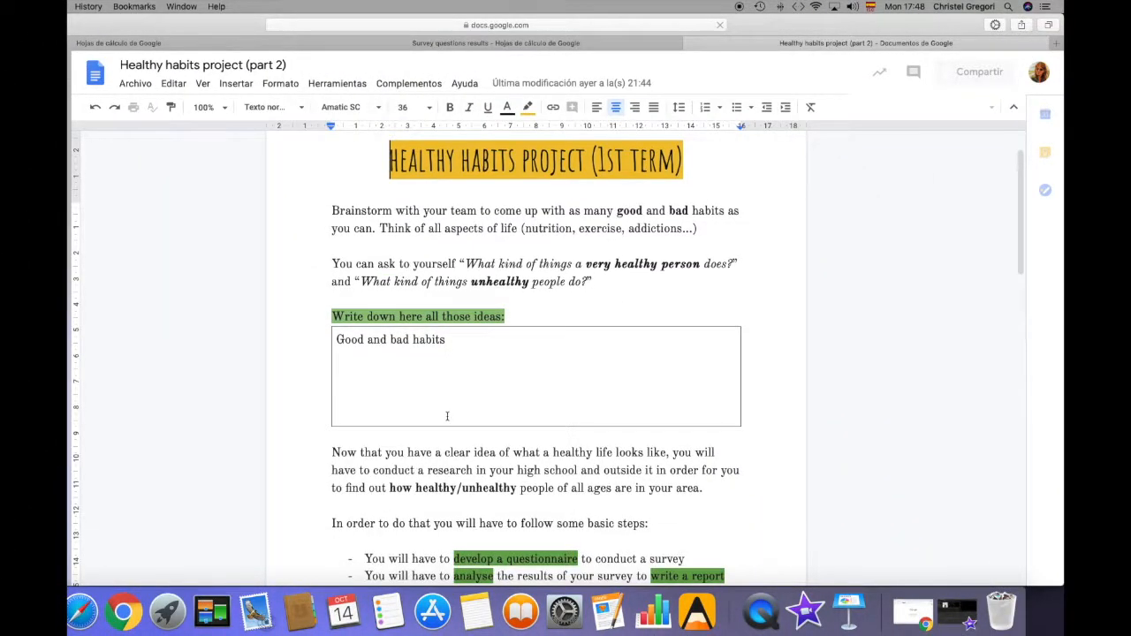
Review the Healthy habits project document down to STEP 3, highlighting "INFOGRAPHIC" in its heading and the word "graphs" in its instructions
scroll(447, 416, "down", 5)
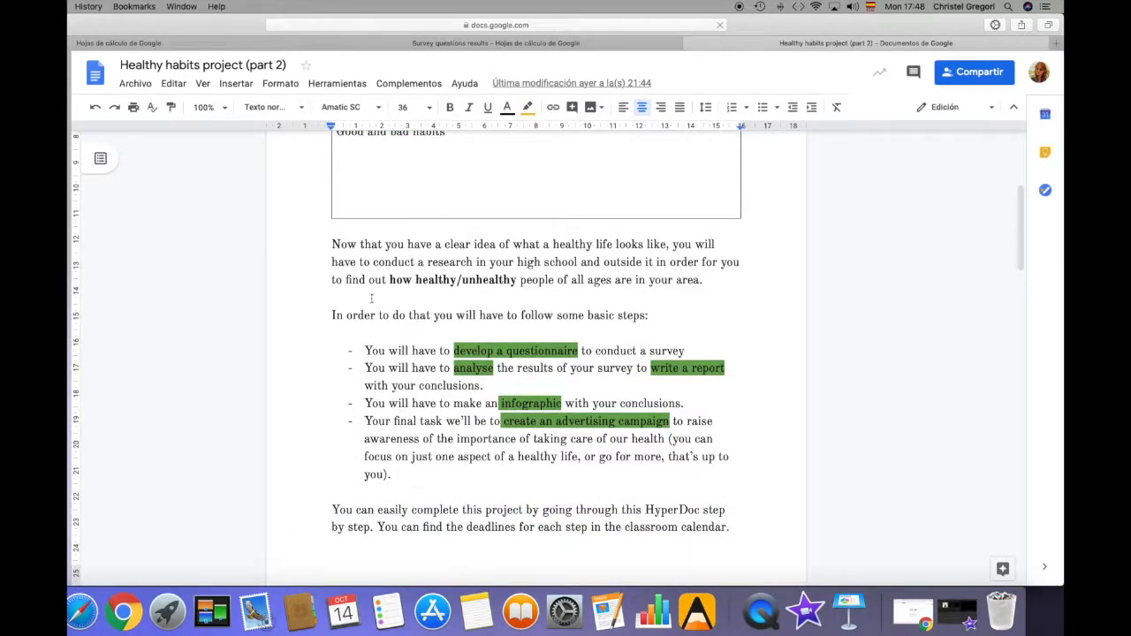
scroll(478, 367, "down", 12)
scroll(478, 366, "down", 15)
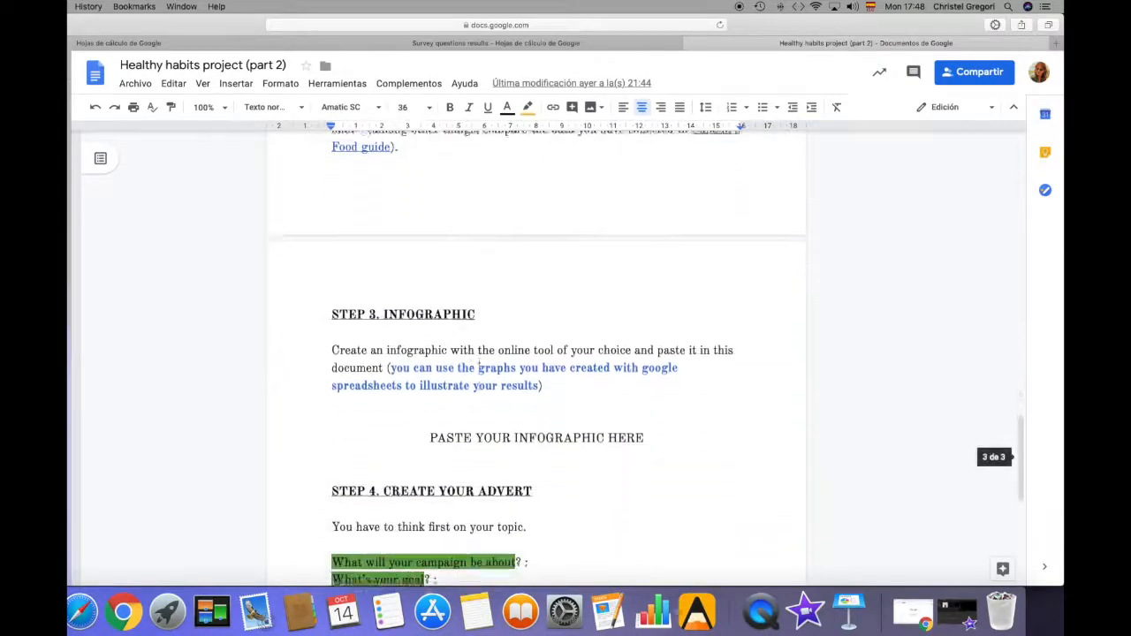
scroll(478, 366, "down", 2)
left_click_drag(384, 269, 475, 269)
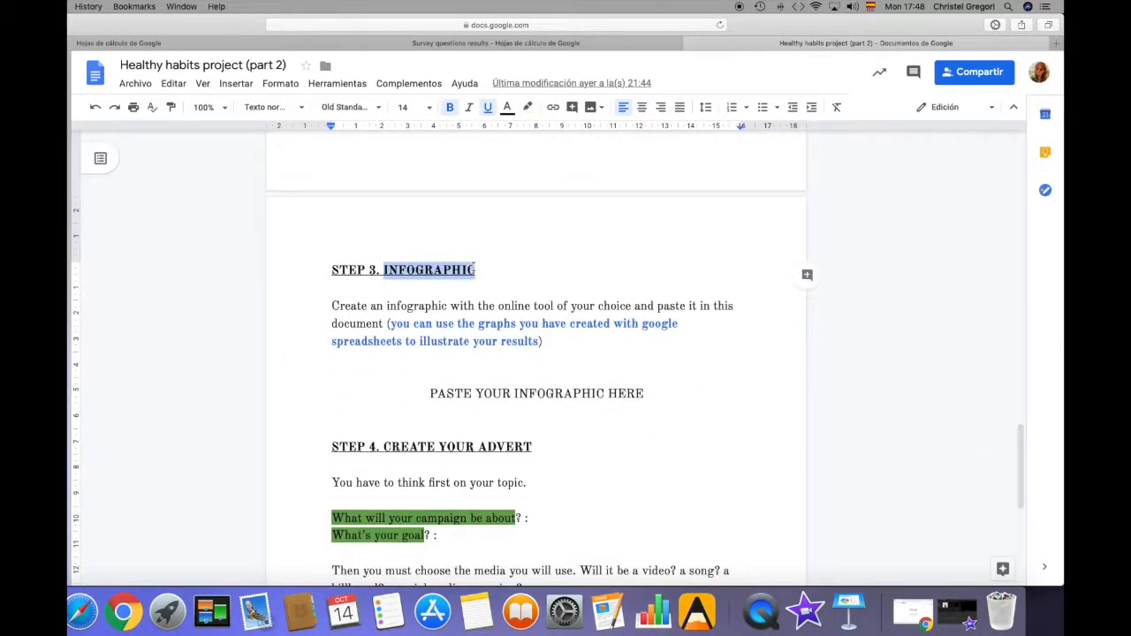
left_click(498, 323)
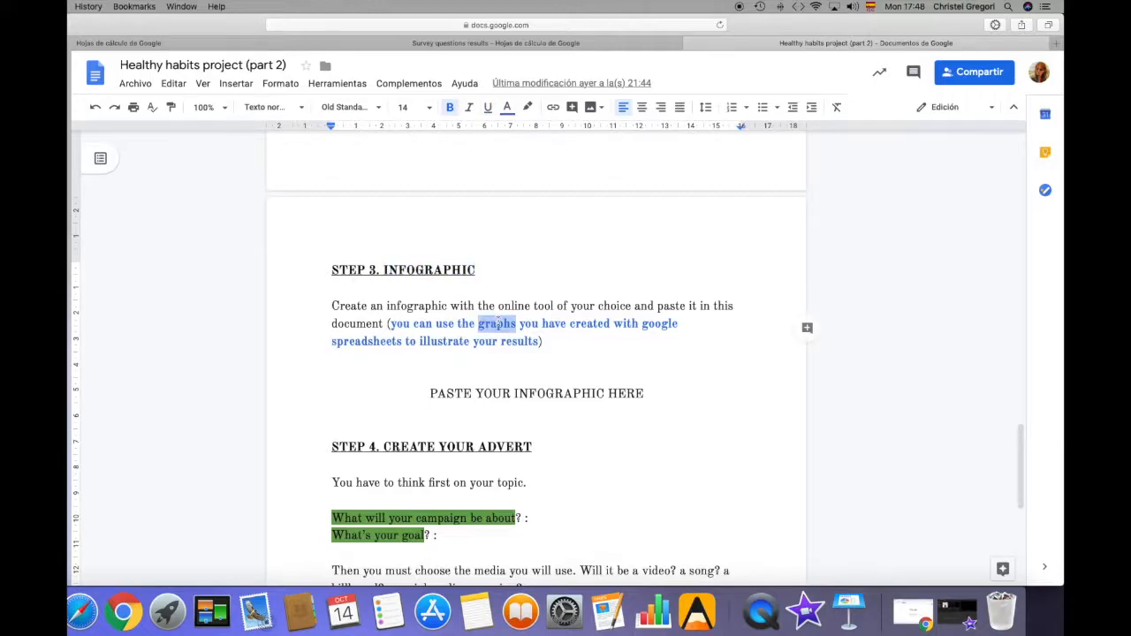